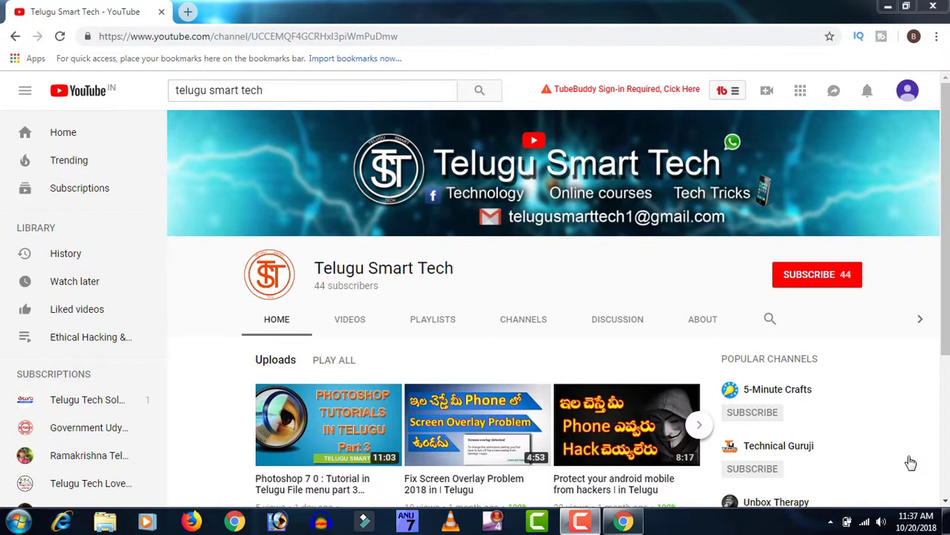
Subscribe to the Telugu Smart Tech channel and enable notifications for its uploads
click(810, 290)
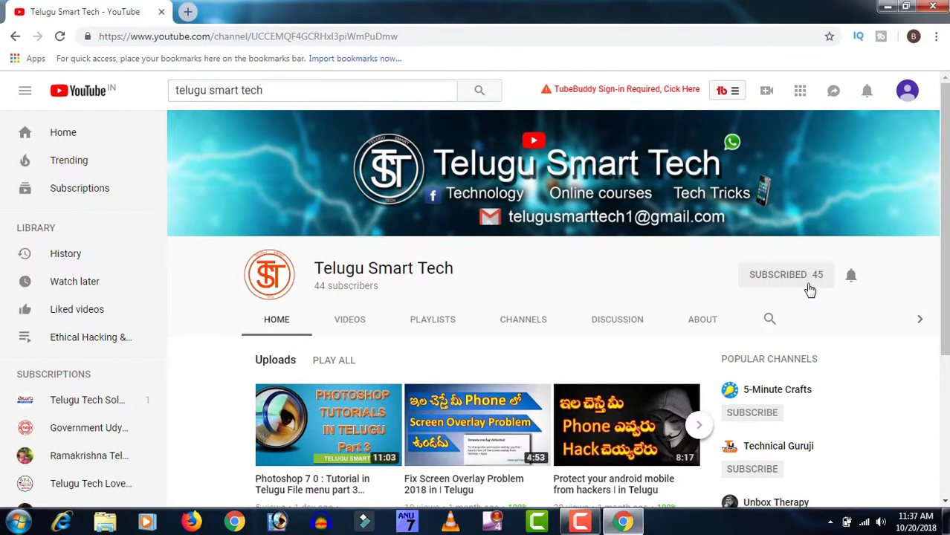
click(849, 279)
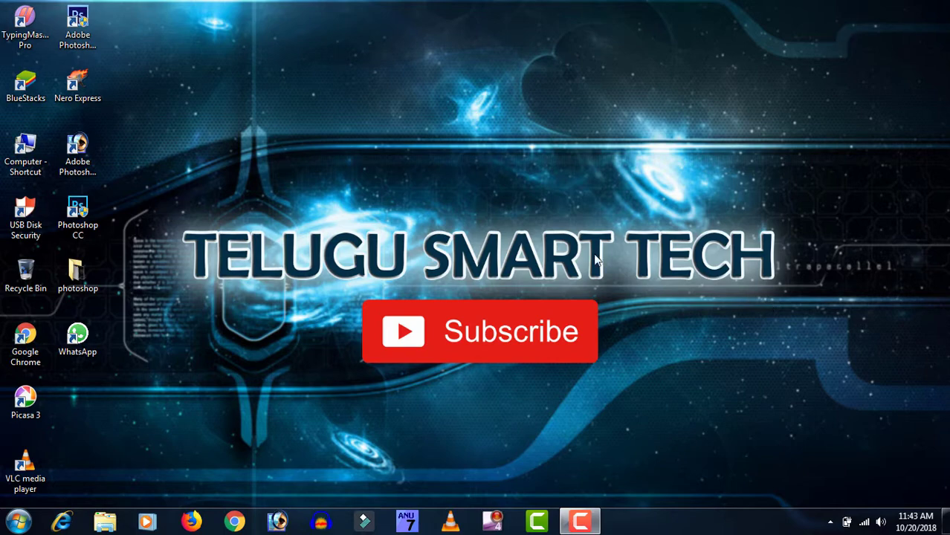
Launch Photoshop 7.0 and make the Pattern Stamp Tool the current tool
double_click(74, 158)
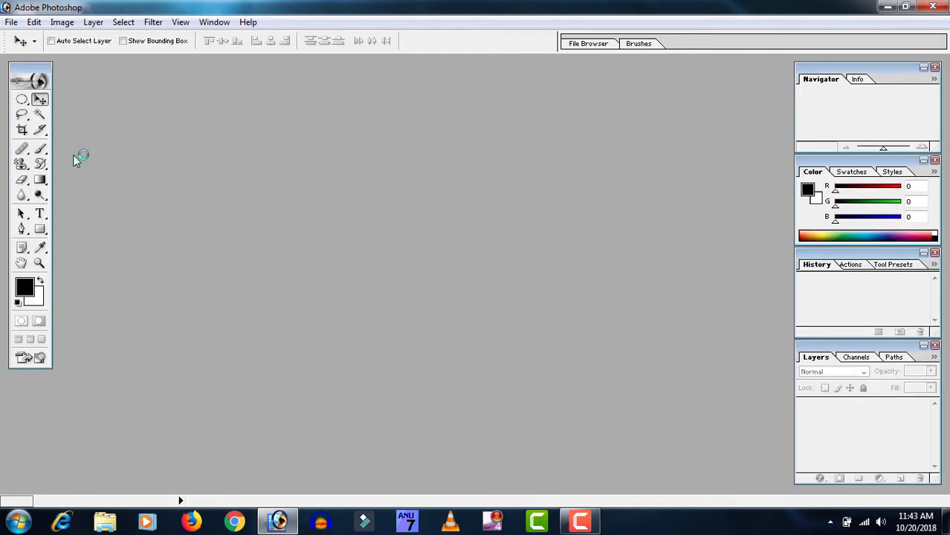
click(16, 164)
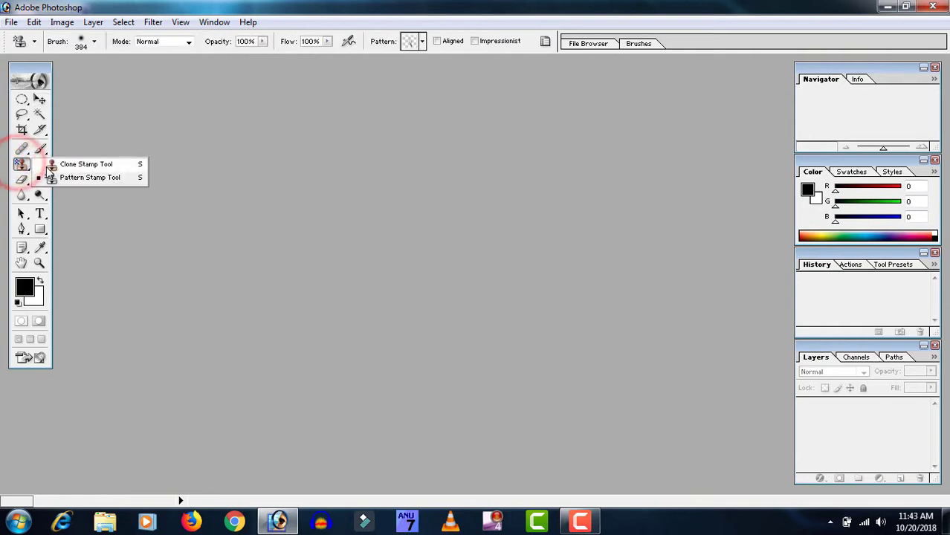
click(18, 157)
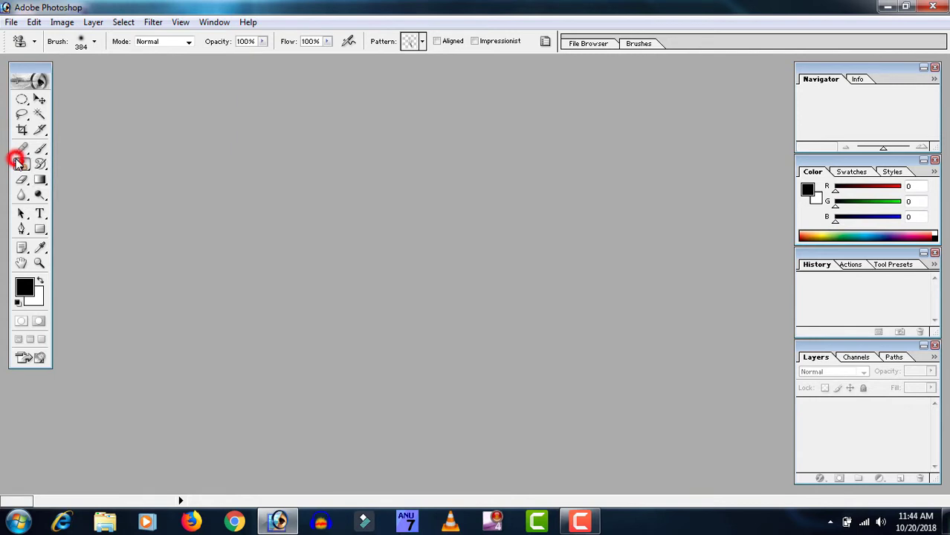
click(37, 164)
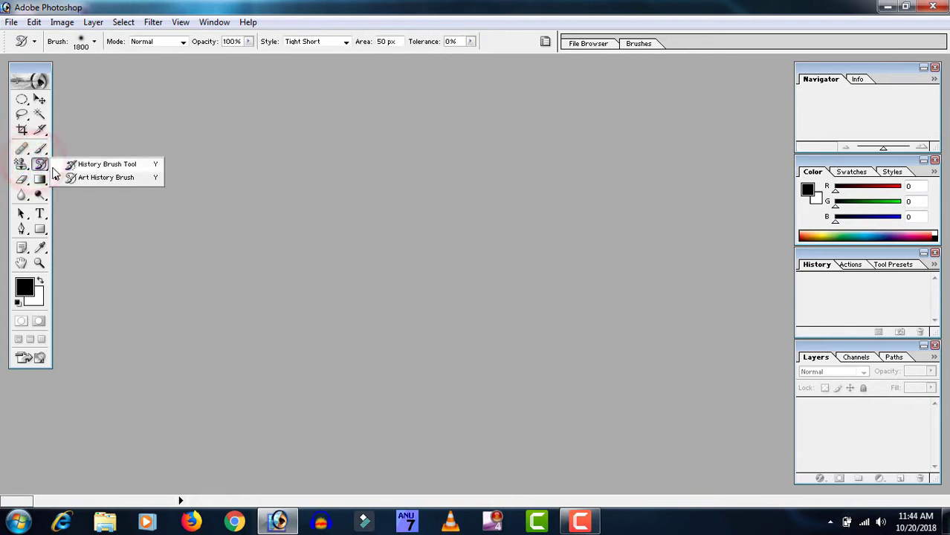
click(20, 165)
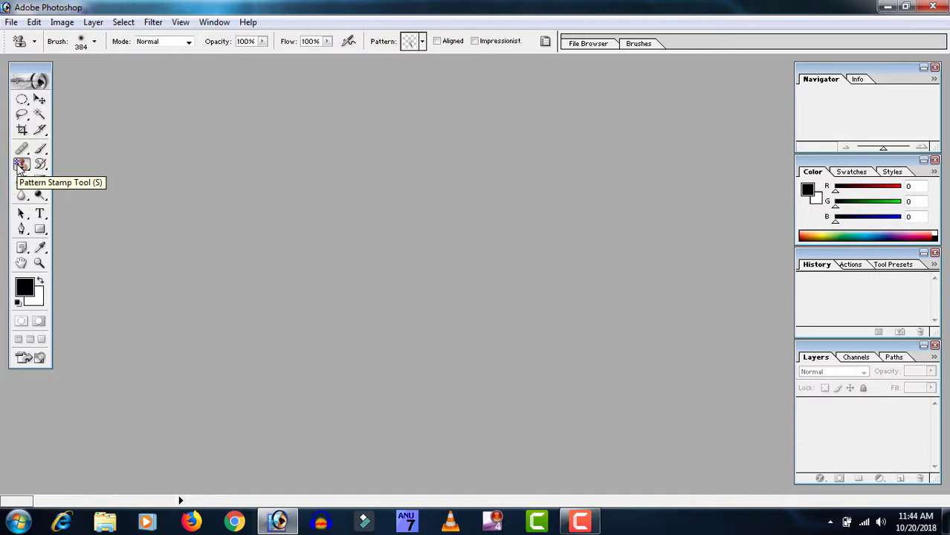
click(12, 22)
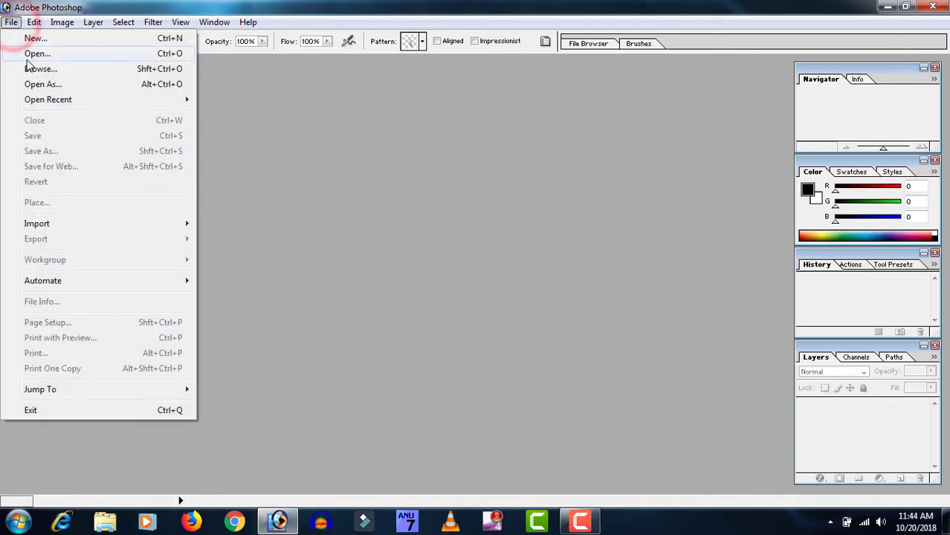
Open the close-up portrait wallpaper JPG from the photoshop folder
click(28, 57)
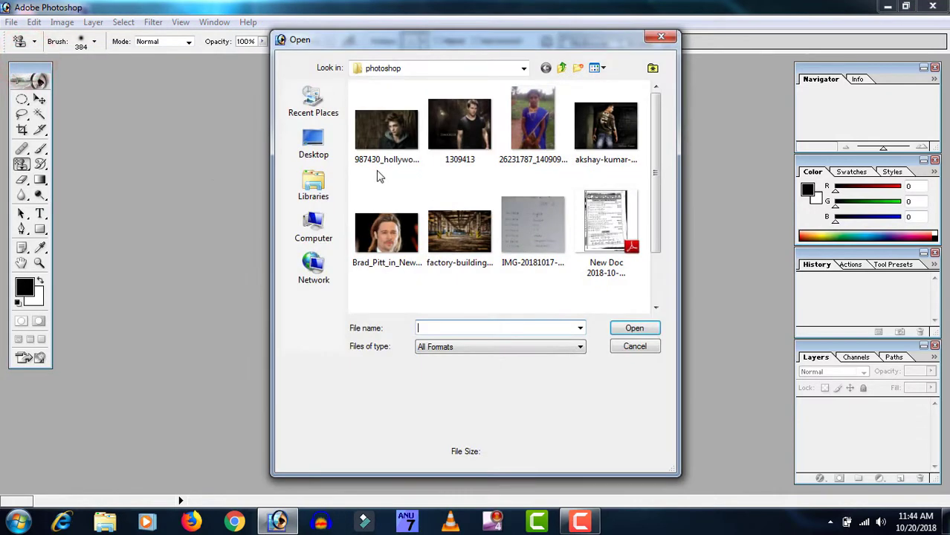
click(381, 231)
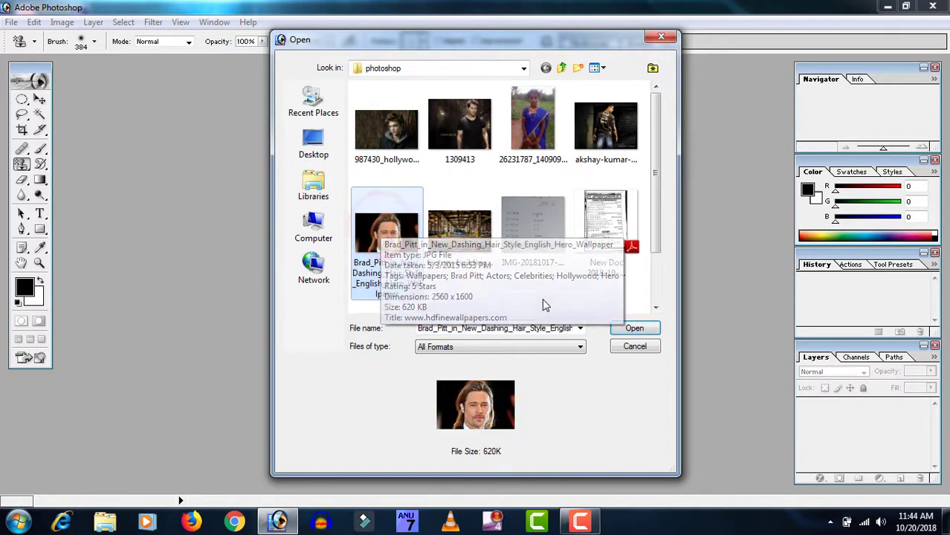
click(636, 328)
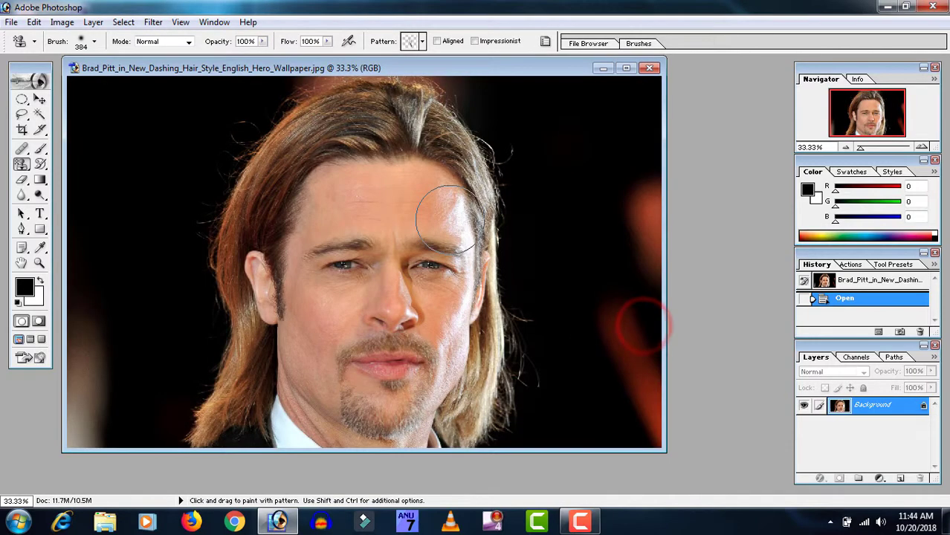
Select the Clone Stamp Tool, cycling through the stamp variants with Shift+S
click(21, 164)
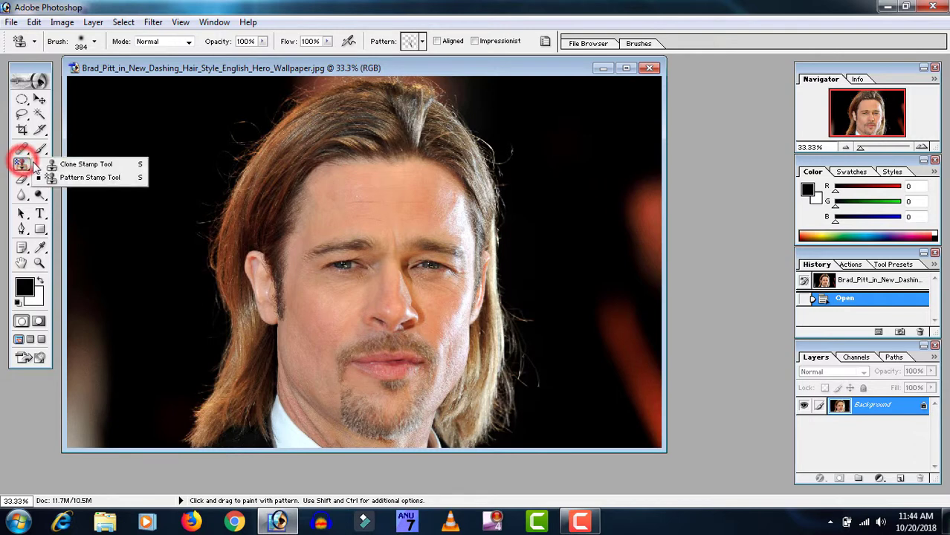
click(82, 159)
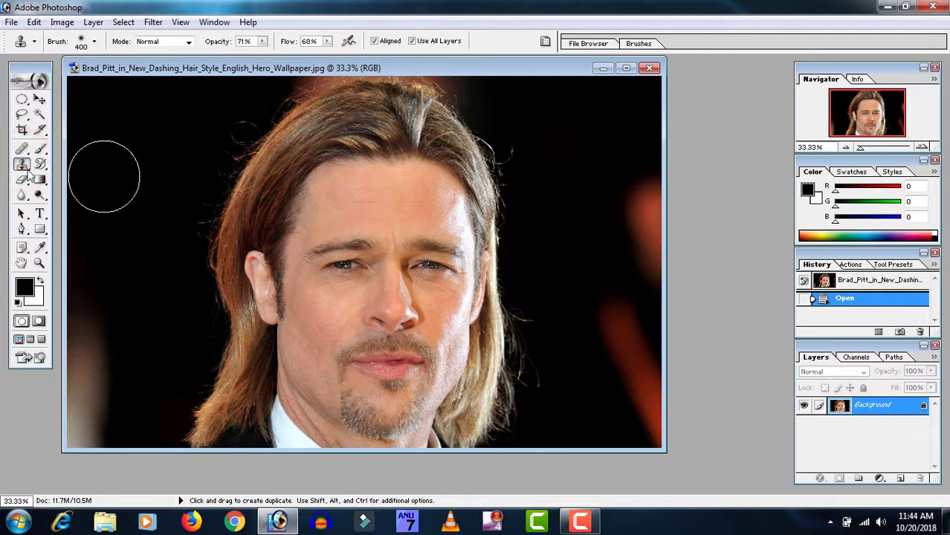
click(25, 165)
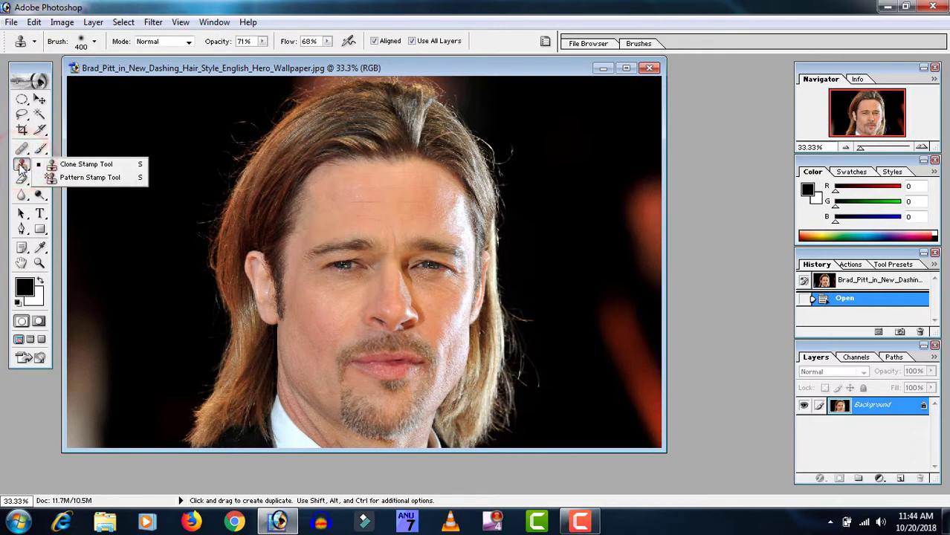
key(shift)
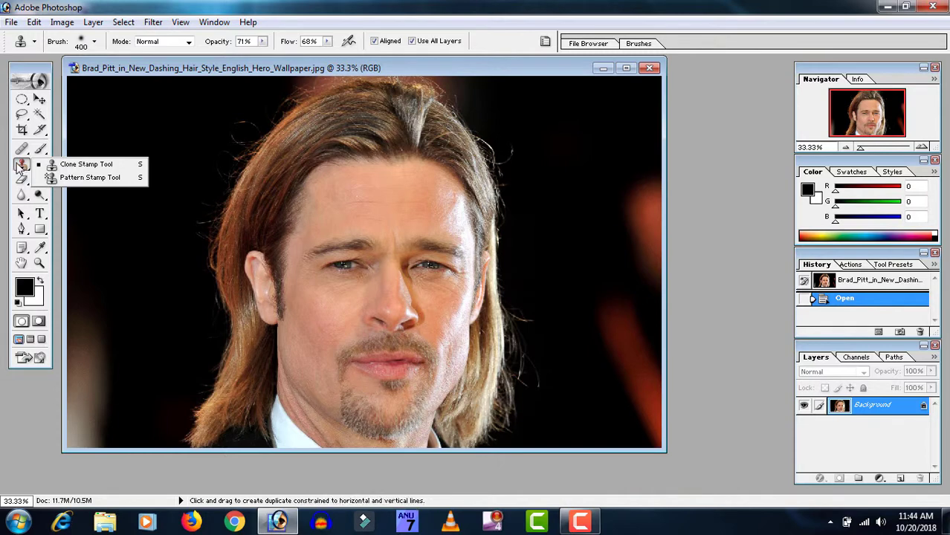
key(shift+s)
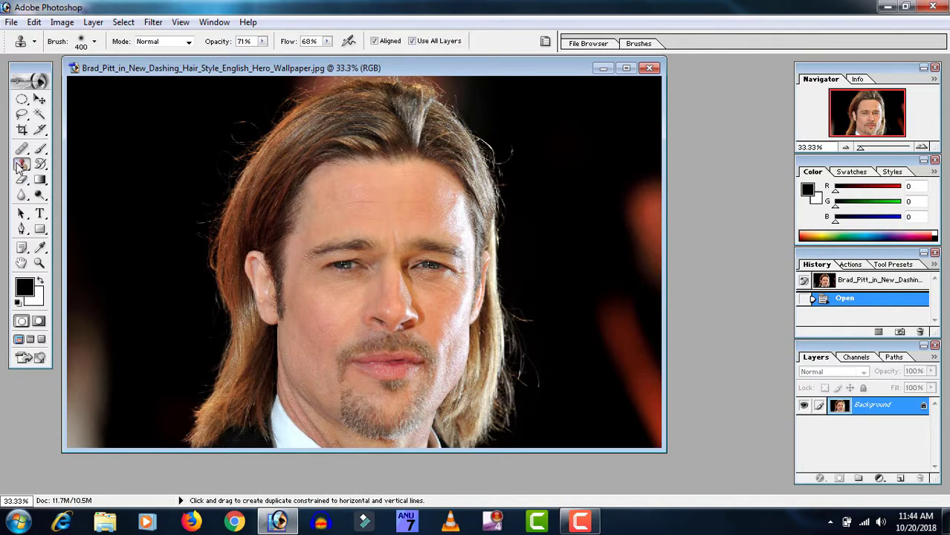
key(shift+s)
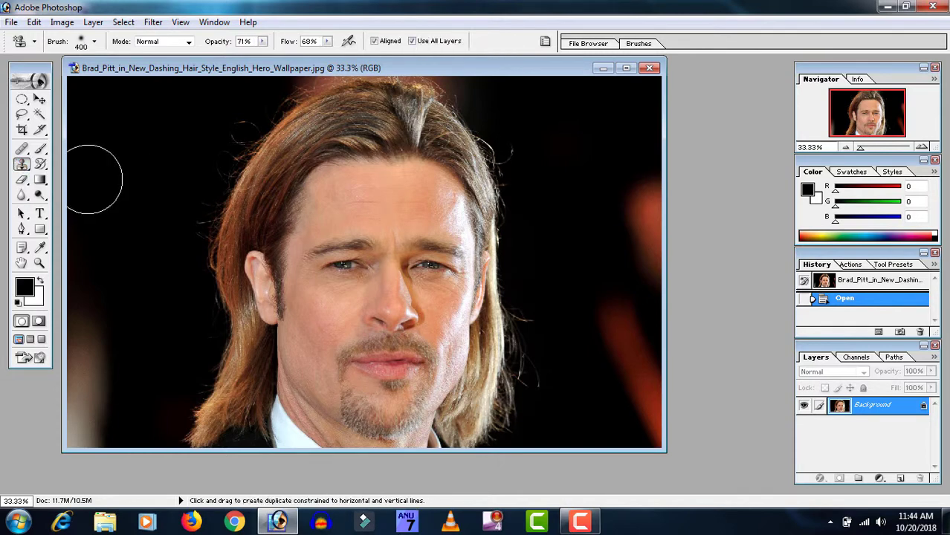
key(shift+s)
key(shift+s)
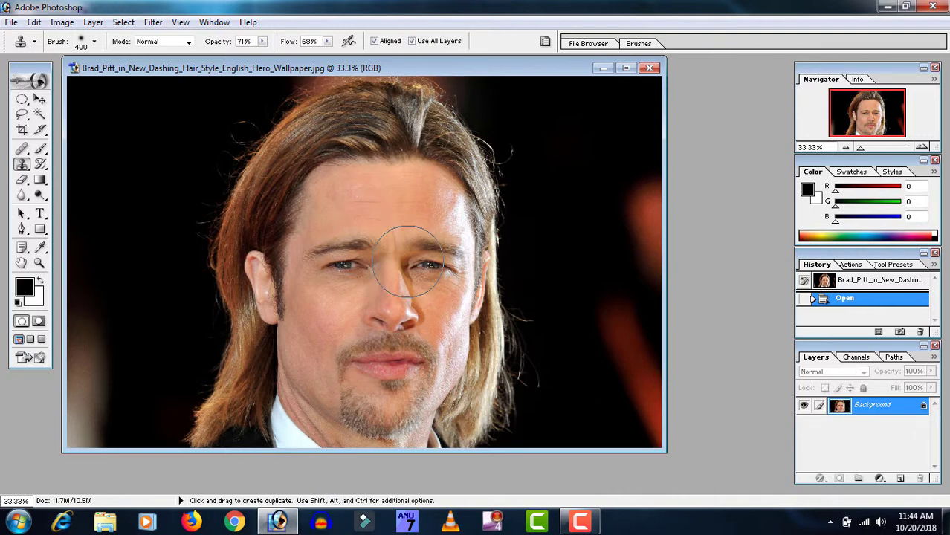
Enlarge the clone brush to 900, dismiss the no-source warning, then shrink it to 250
key(bracketright)
key(bracketright)
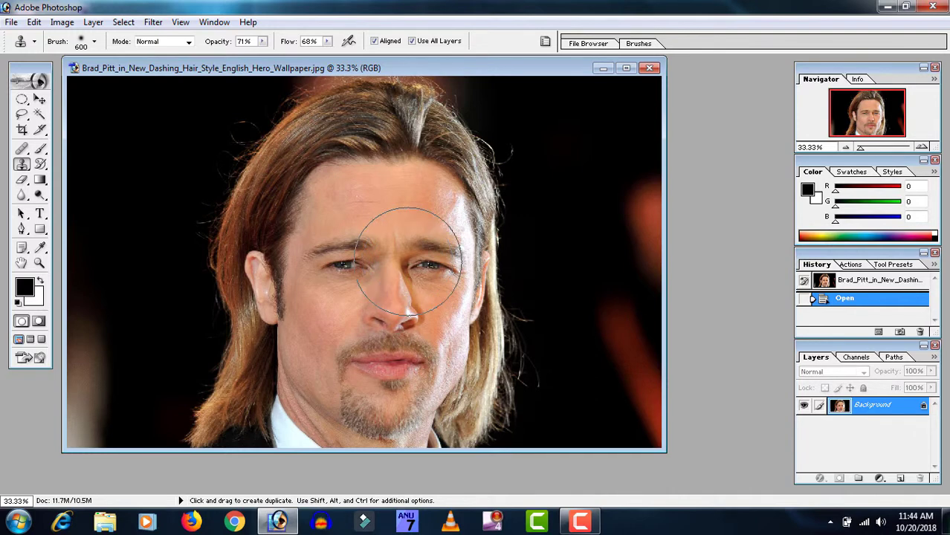
key(bracketright)
key(bracketright)
key(bracketright)
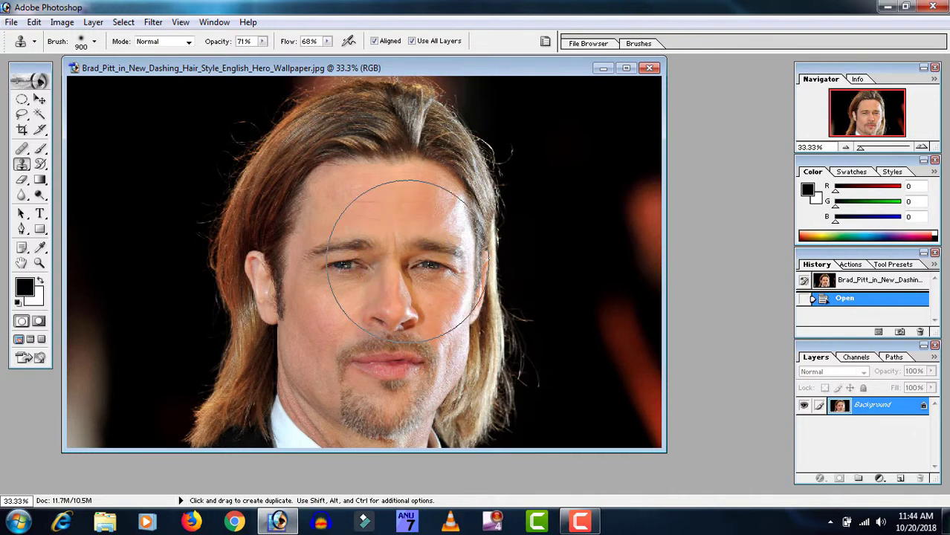
key(bracketright)
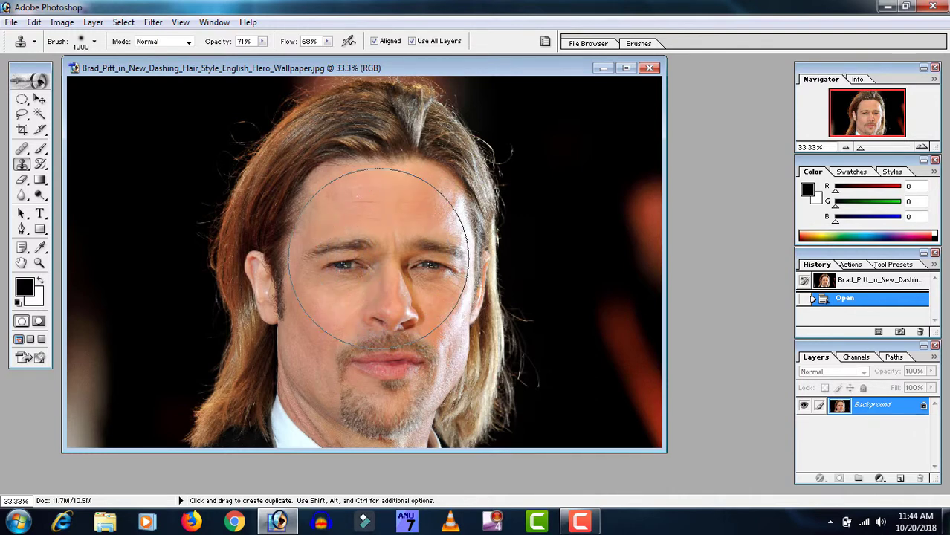
click(378, 258)
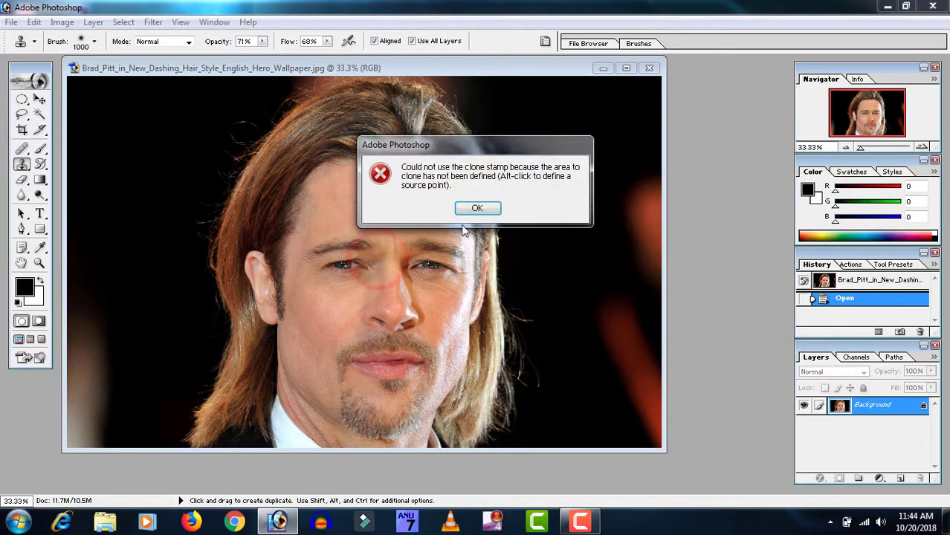
click(480, 208)
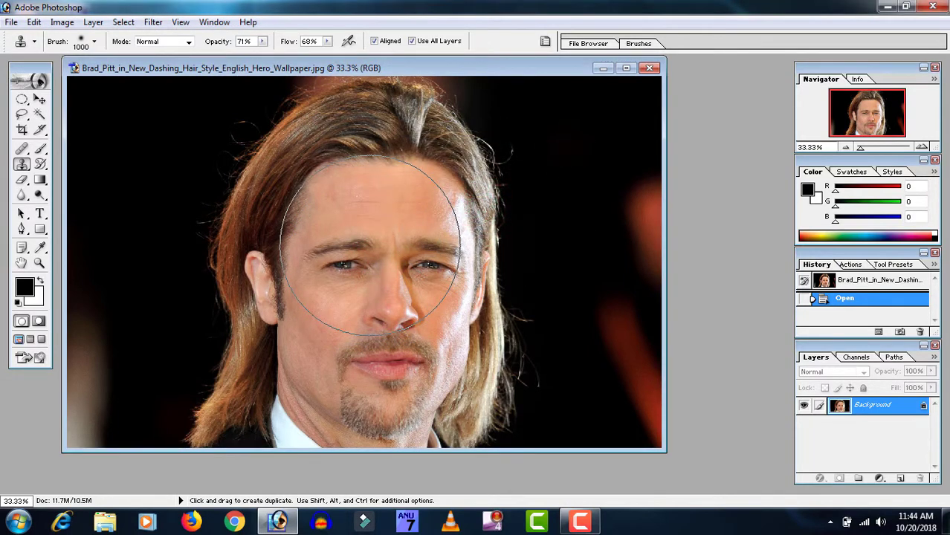
key(bracketleft)
key(bracketleft)
key(bracketleft)
key(bracketleft)
key(bracketleft)
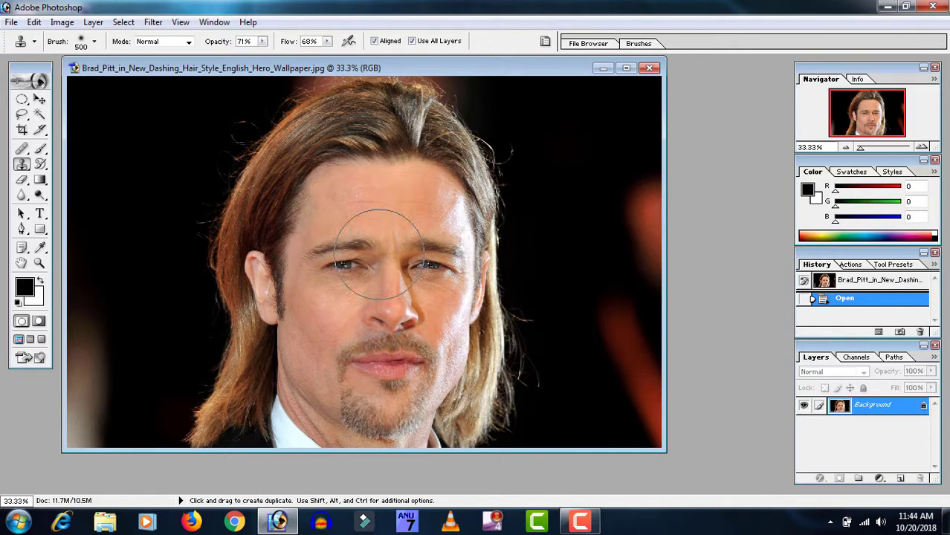
key(bracketleft)
key(bracketleft)
key(bracketleft)
key(alt)
alt+click(346, 264)
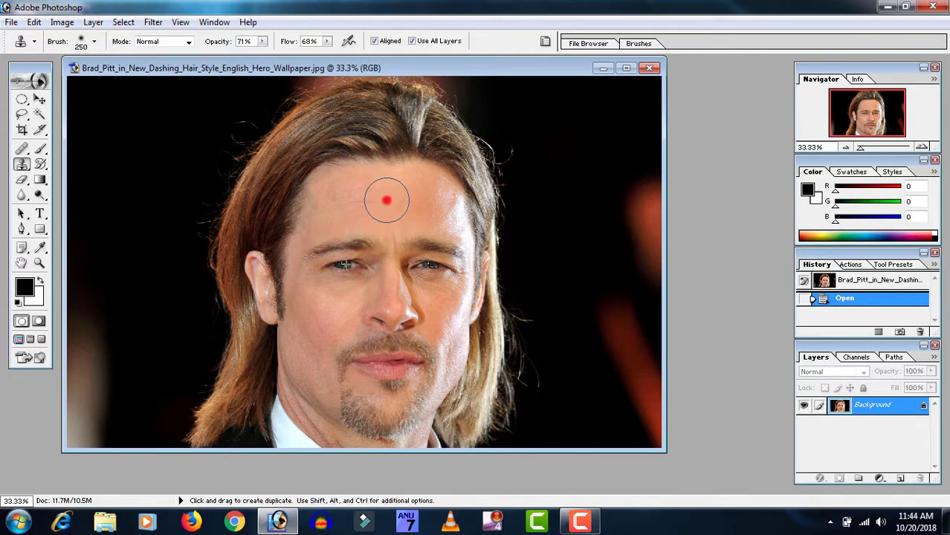
click(386, 200)
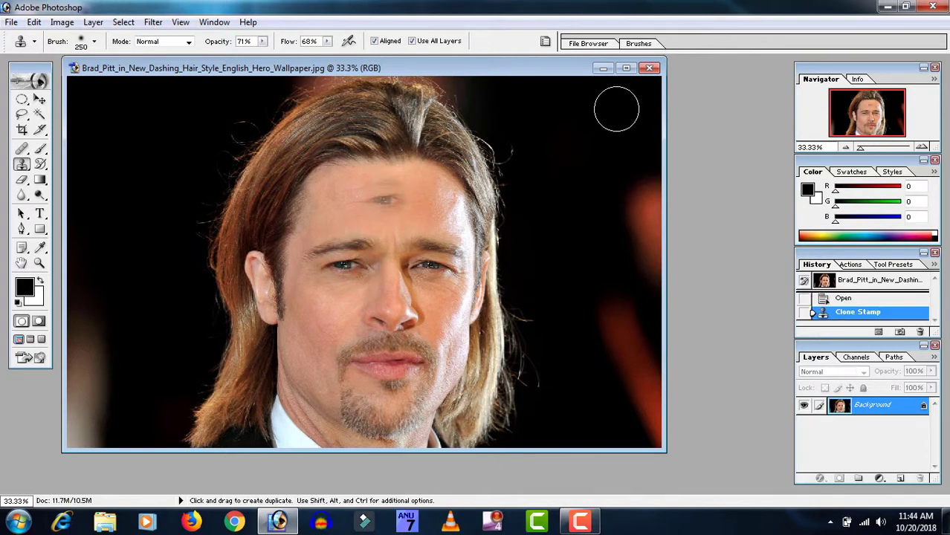
key(ctrl+z)
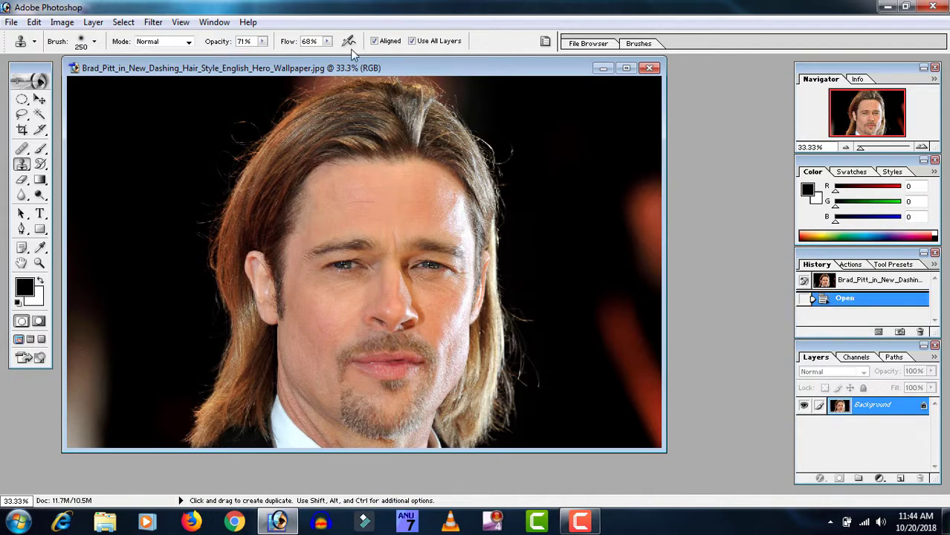
click(262, 41)
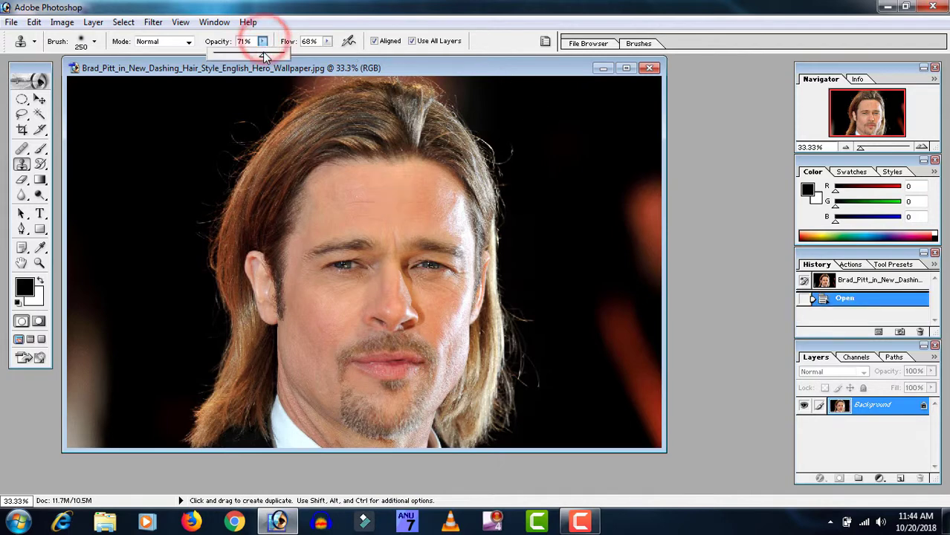
mouse_move(263, 41)
mouse_down()
mouse_move(288, 56)
mouse_move(354, 58)
mouse_up()
click(327, 41)
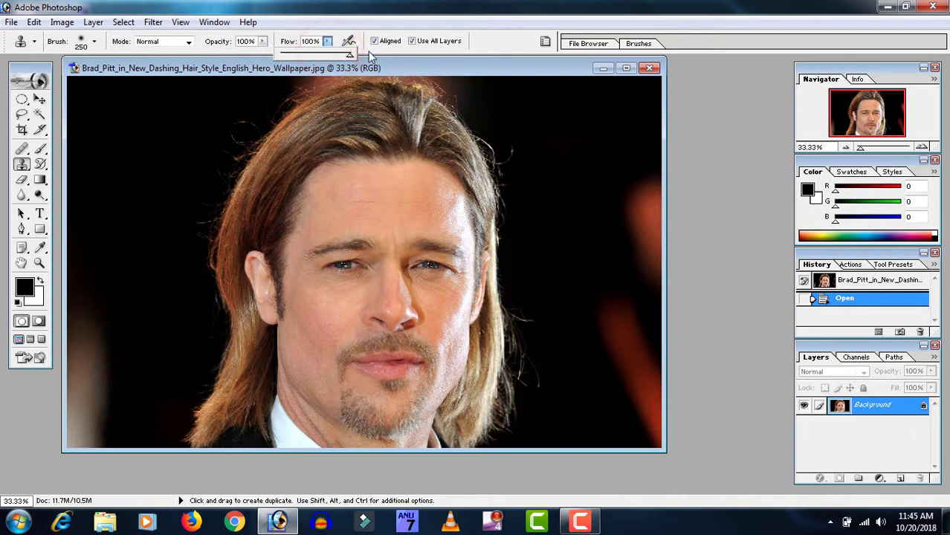
click(372, 42)
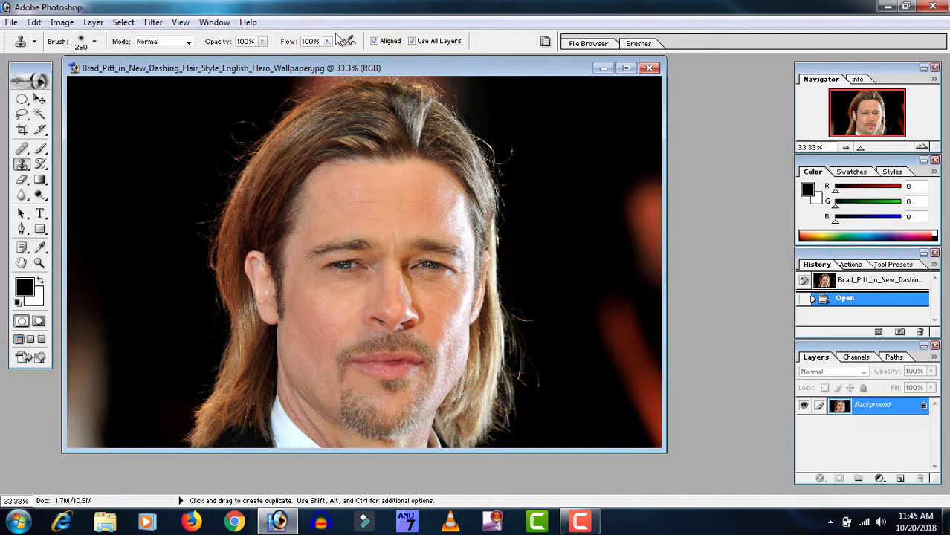
click(169, 42)
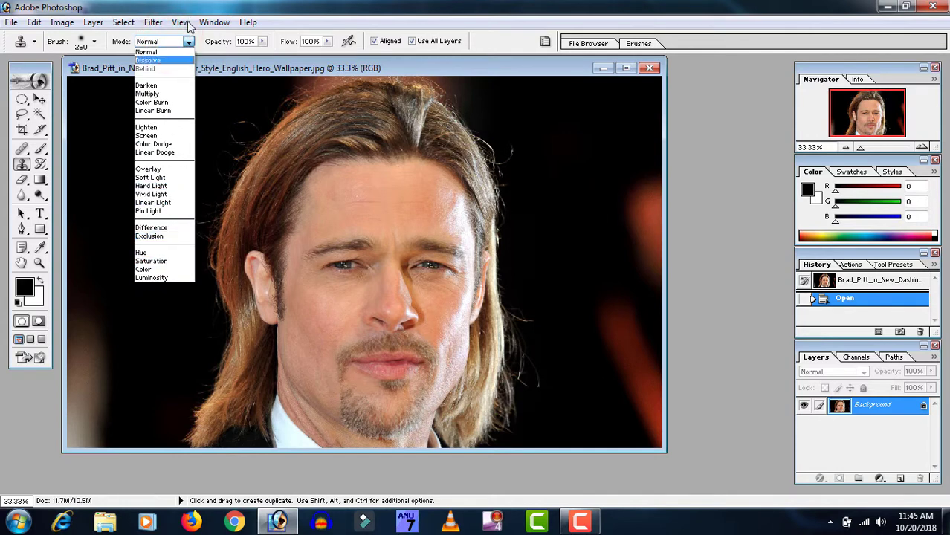
click(185, 47)
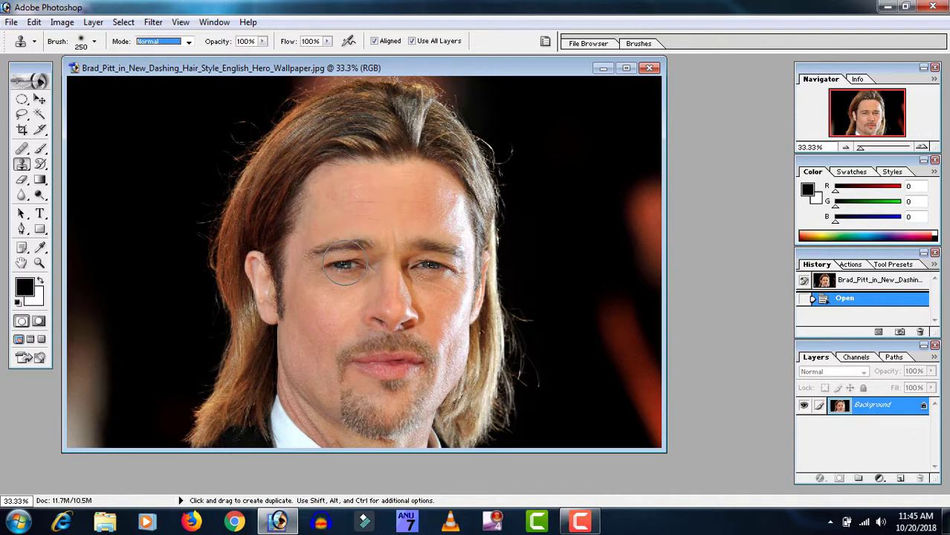
Clone the left eye onto the forehead, then undo it
alt+click(344, 266)
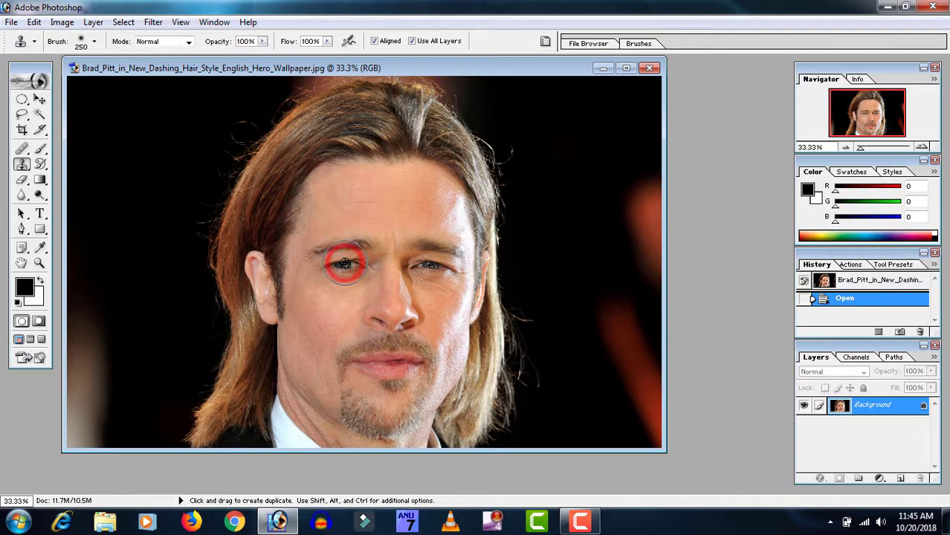
click(388, 196)
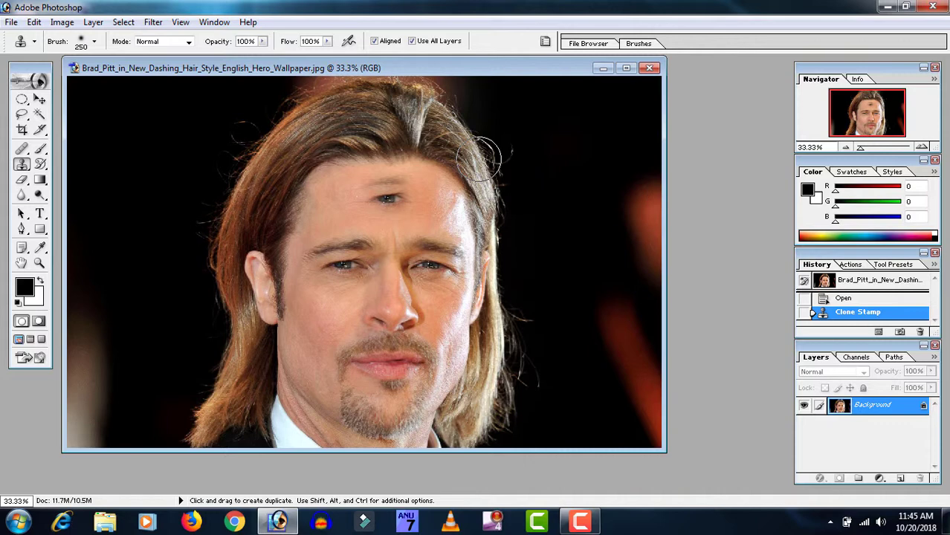
key(ctrl+z)
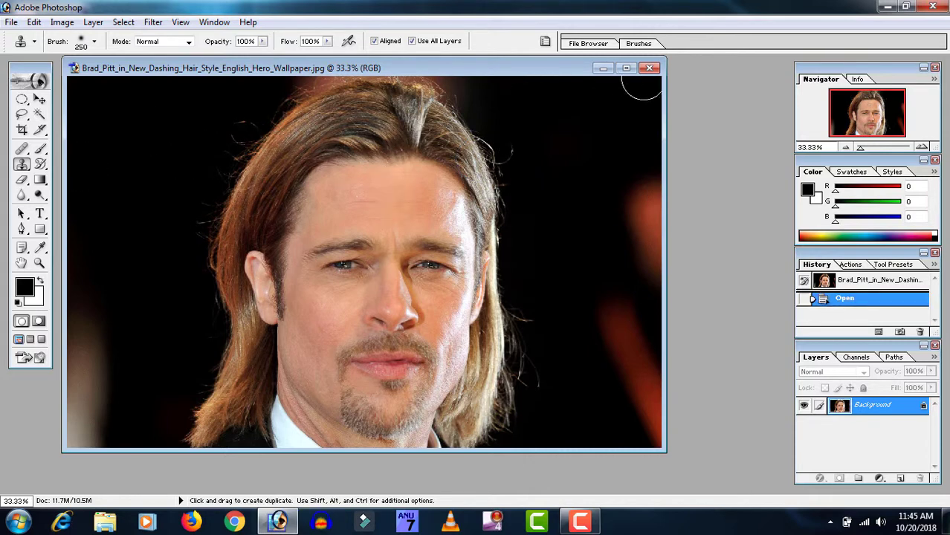
Close the portrait, switch to Pattern Stamp, and bring up the New document dialog
click(649, 68)
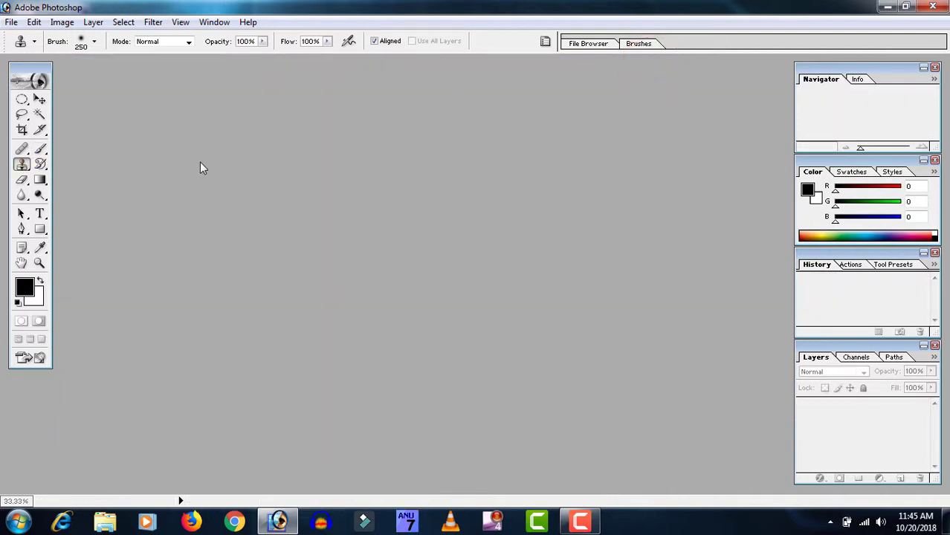
key(shift+s)
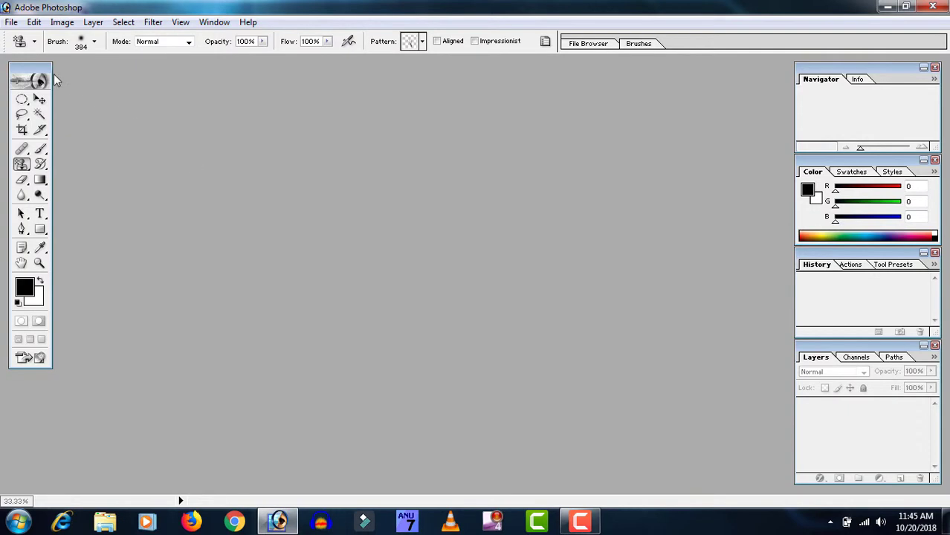
click(8, 22)
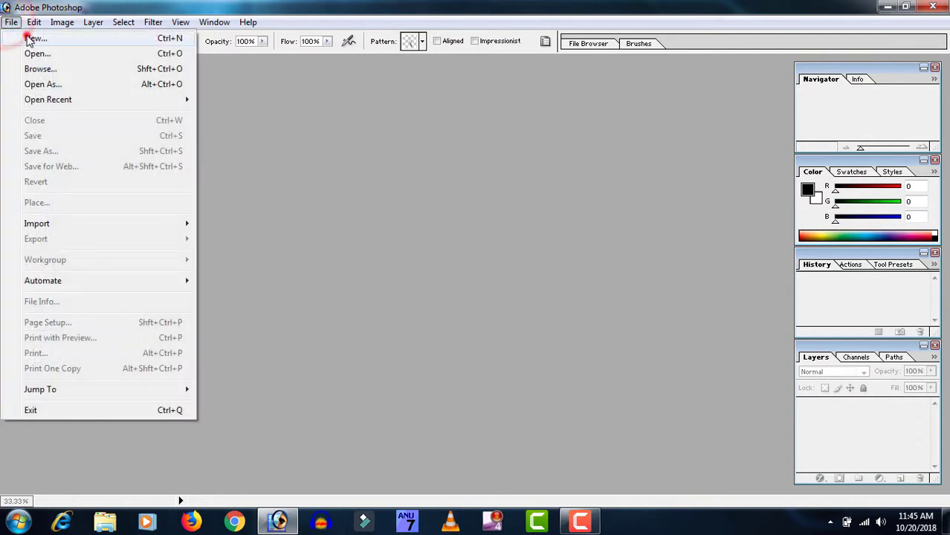
click(26, 37)
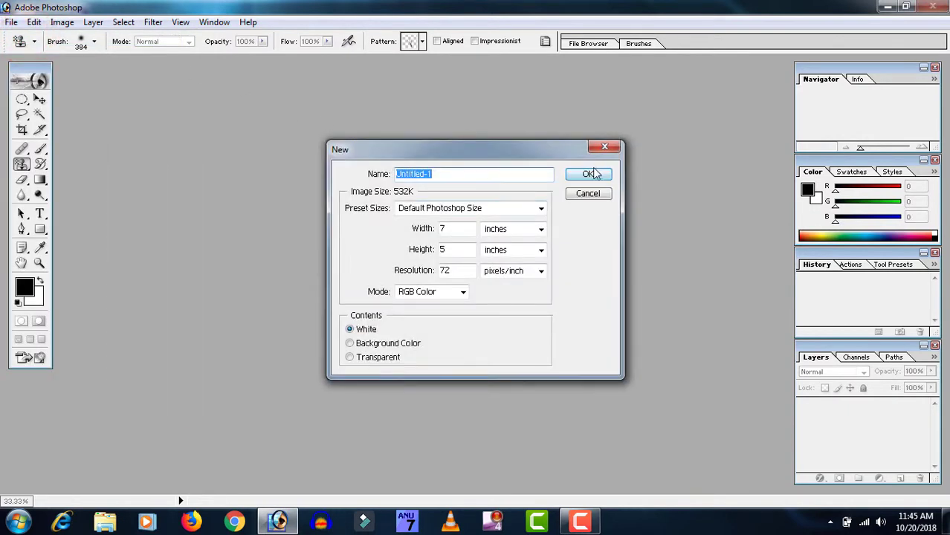
Create the maximized 7 × 5 inch Untitled-1 canvas and choose the blue bubbles pattern, undoing a test stroke
click(588, 175)
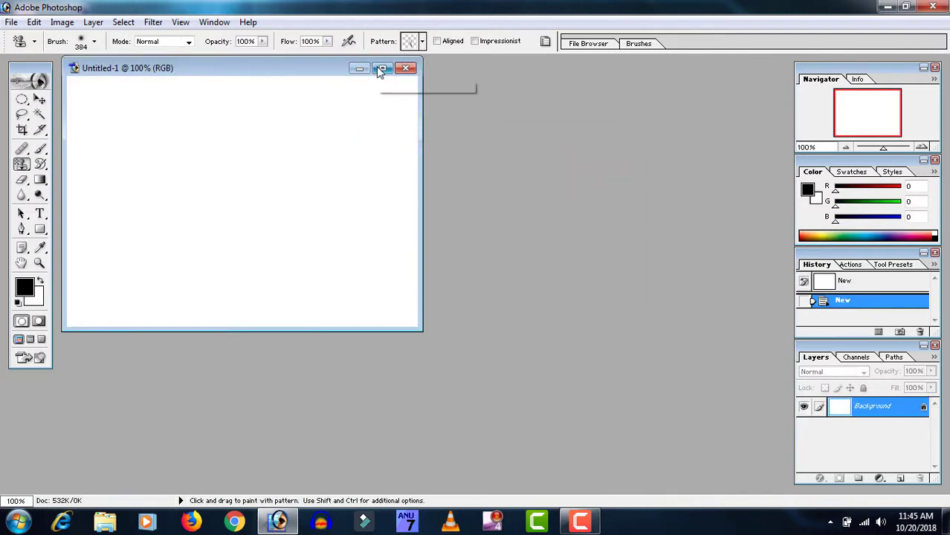
click(381, 68)
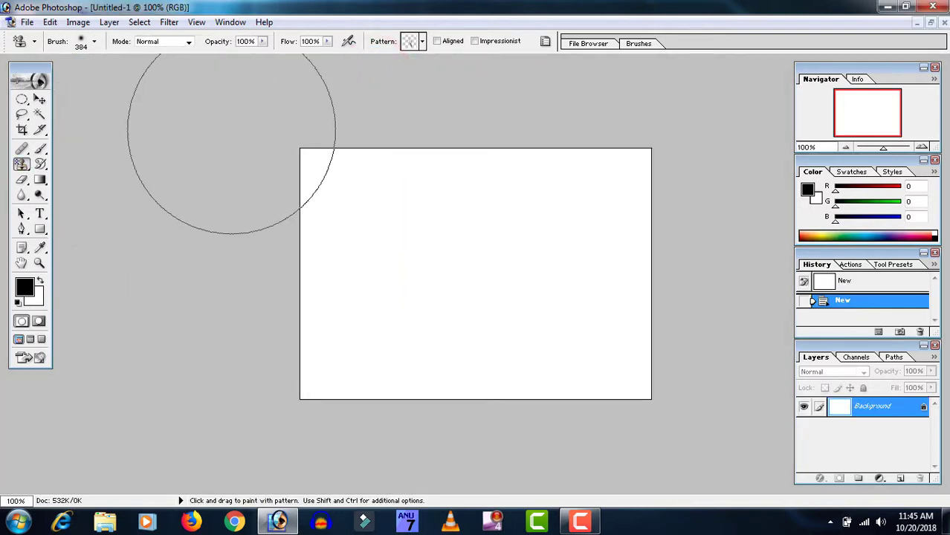
click(423, 42)
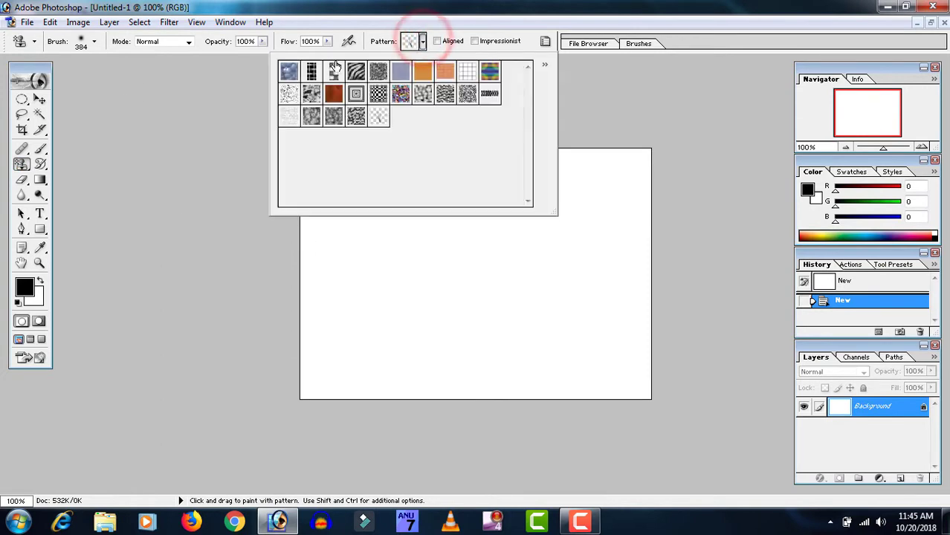
click(312, 69)
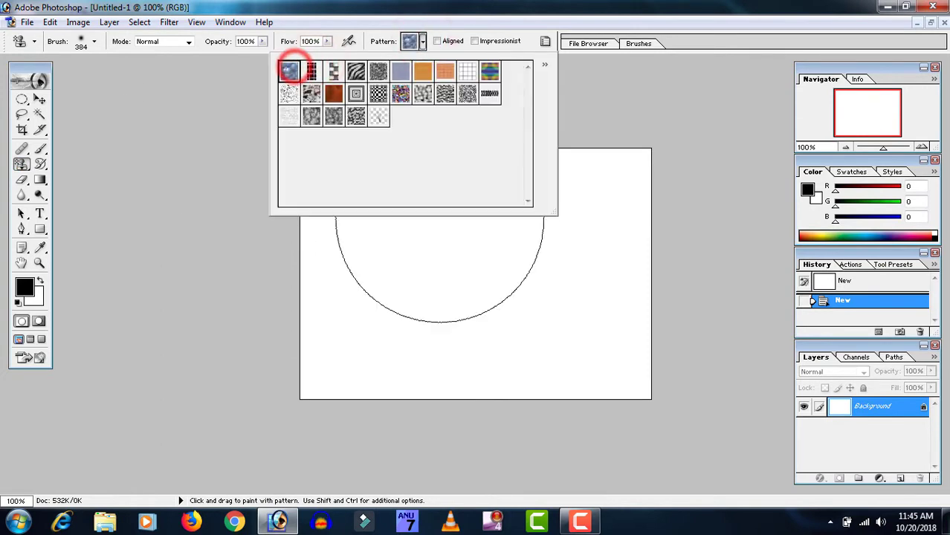
click(464, 278)
mouse_move(464, 278)
mouse_down()
mouse_move(600, 165)
mouse_move(333, 154)
mouse_move(339, 259)
mouse_move(482, 366)
mouse_move(661, 392)
mouse_up()
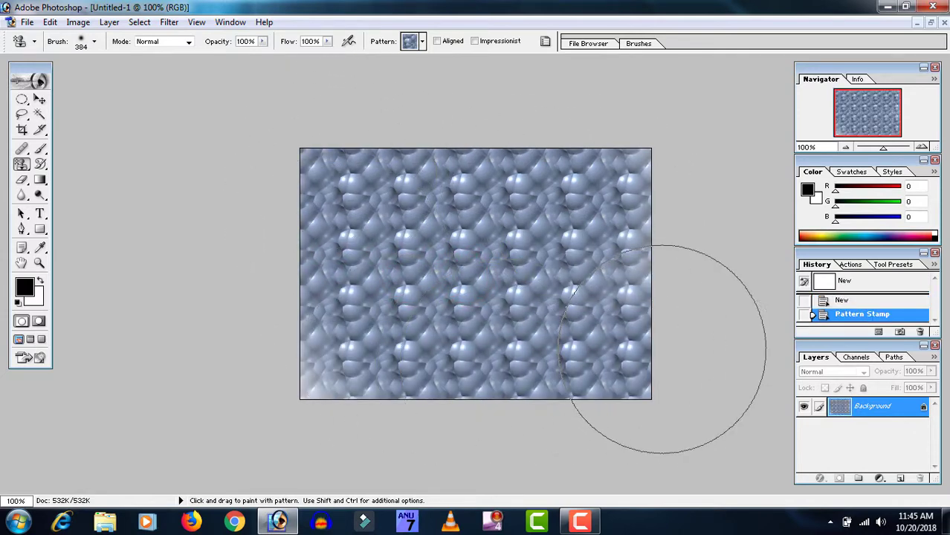
key(ctrl+z)
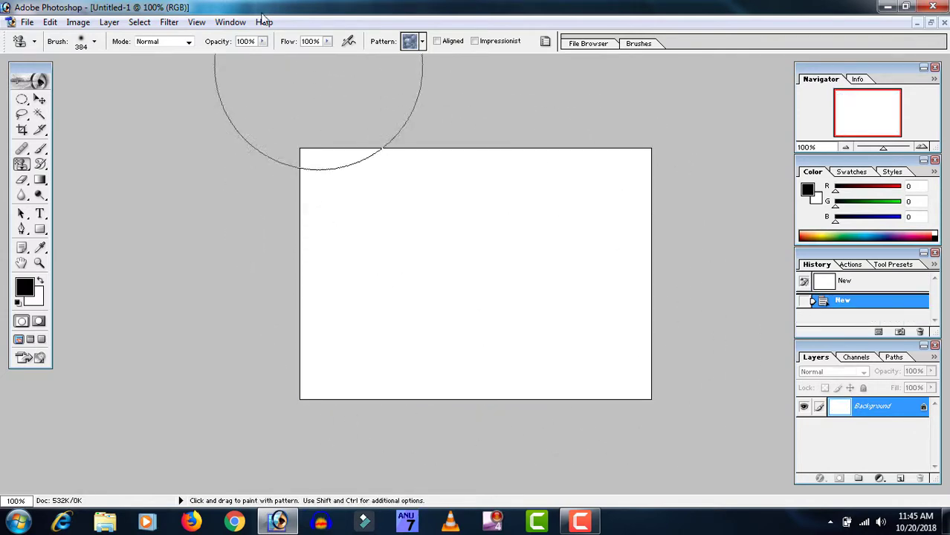
Use Edit > Fill with Pattern contents set to the blue bubbles custom pattern
click(49, 24)
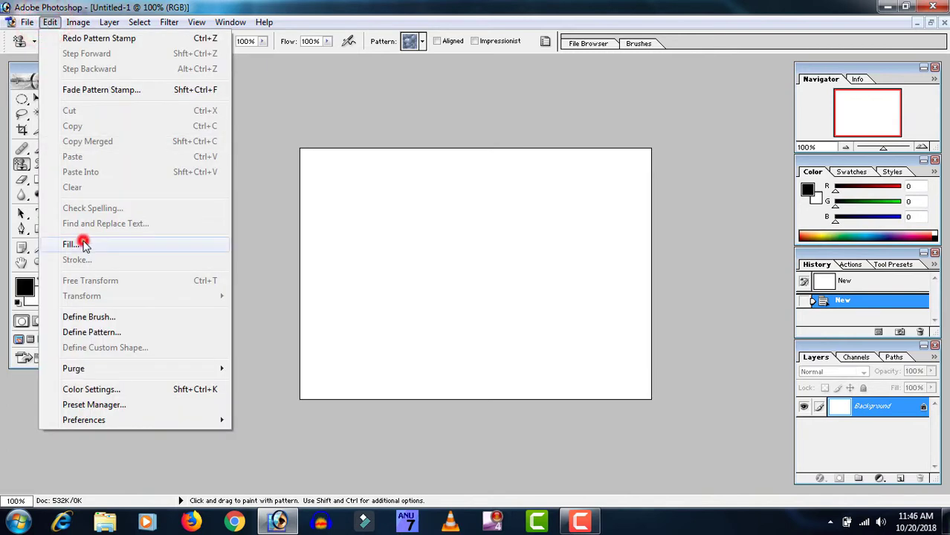
click(84, 245)
click(505, 217)
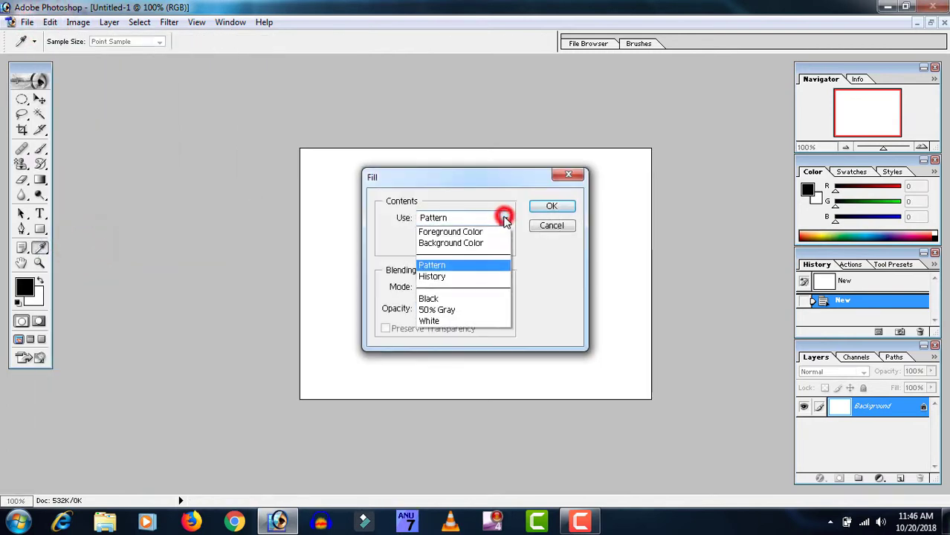
click(505, 217)
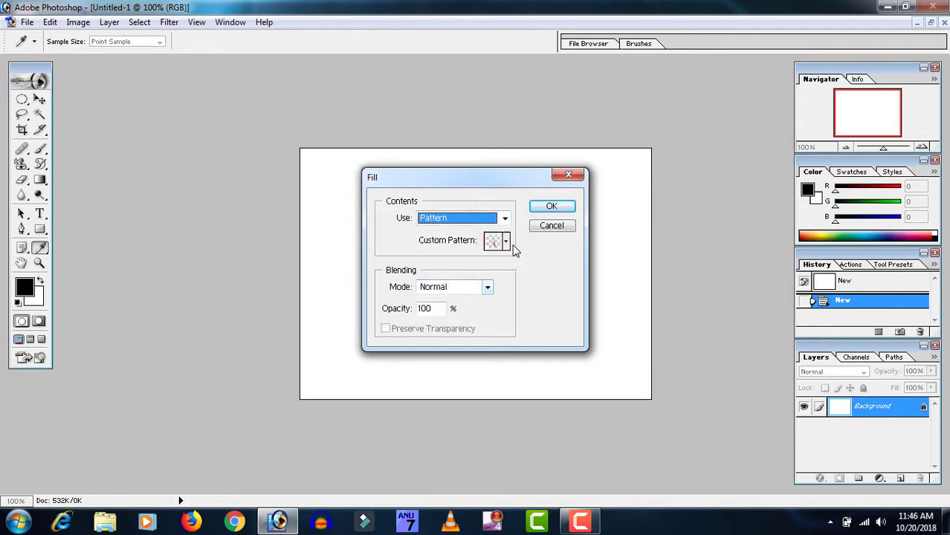
click(506, 241)
click(372, 274)
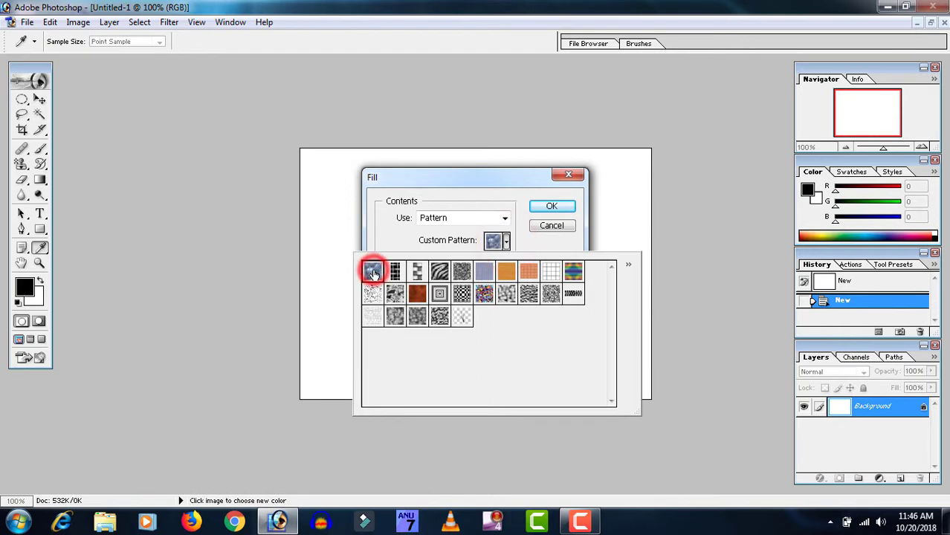
double_click(374, 270)
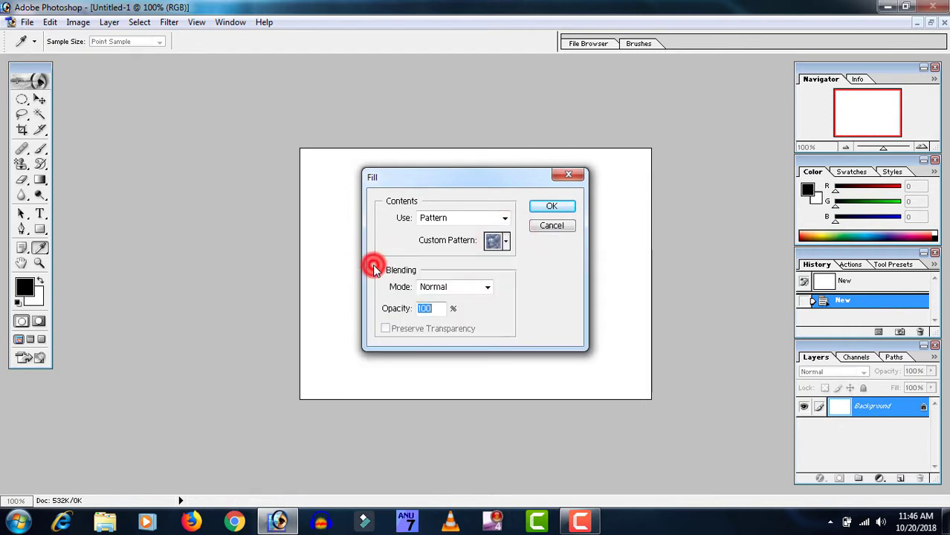
click(551, 205)
key(s)
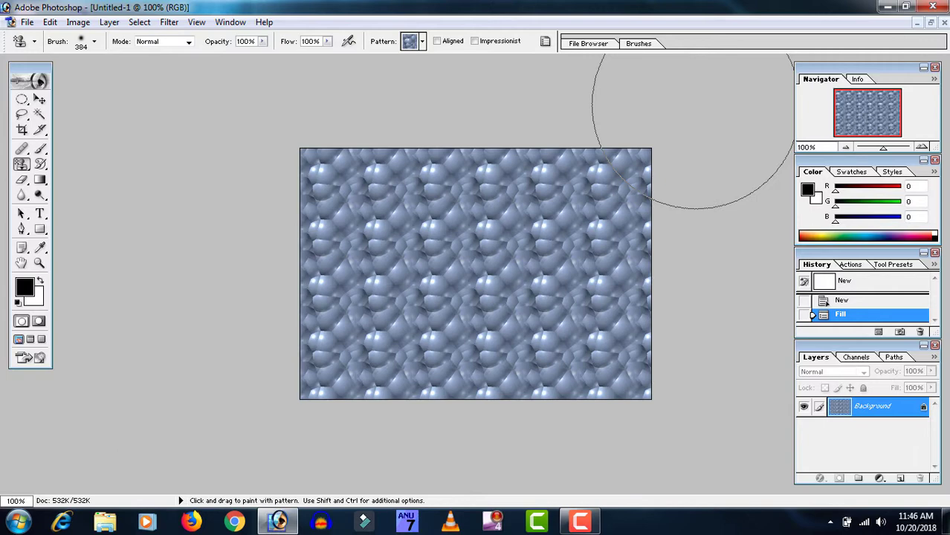
Create a new Untitled-2 document in full-screen view and add an empty layer
click(27, 22)
click(59, 38)
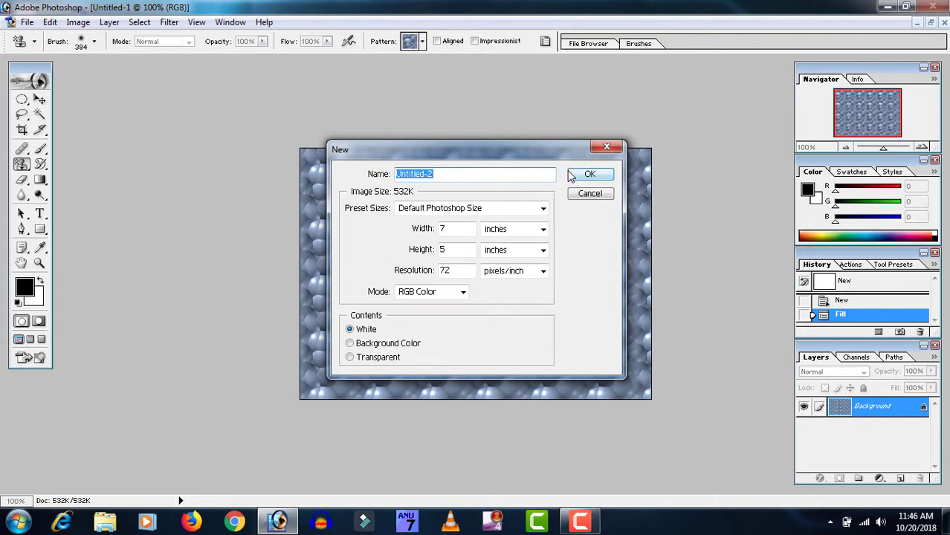
click(572, 172)
key(f)
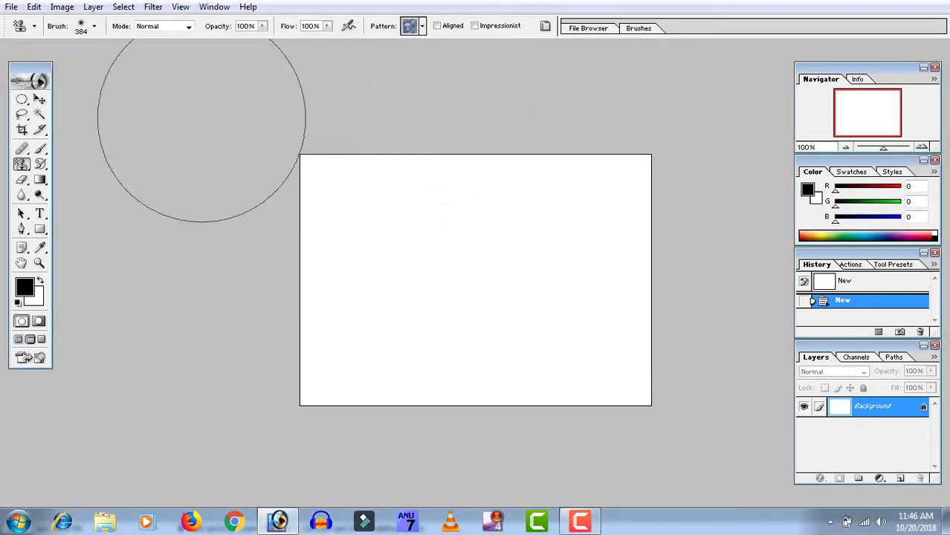
click(38, 99)
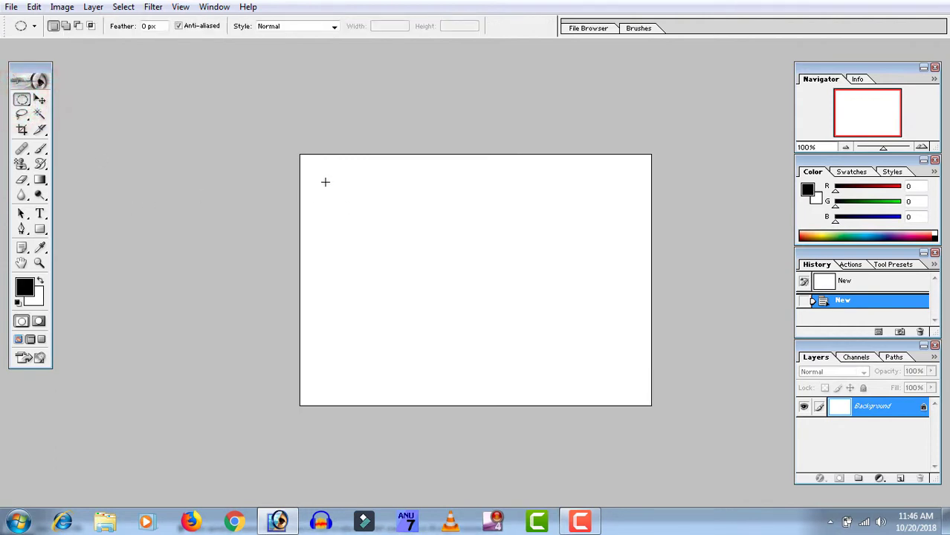
click(900, 479)
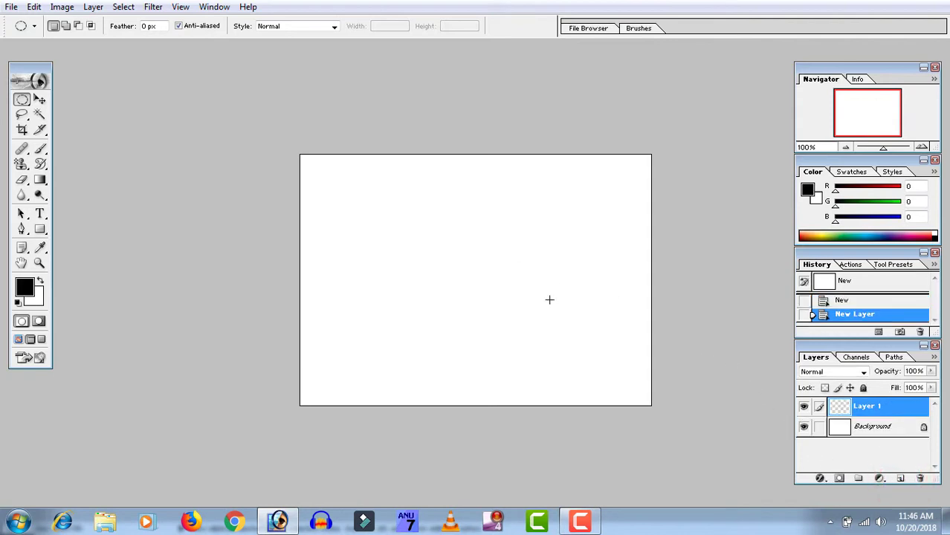
Select a circle near the upper left, fill it with black, and deselect
click(328, 185)
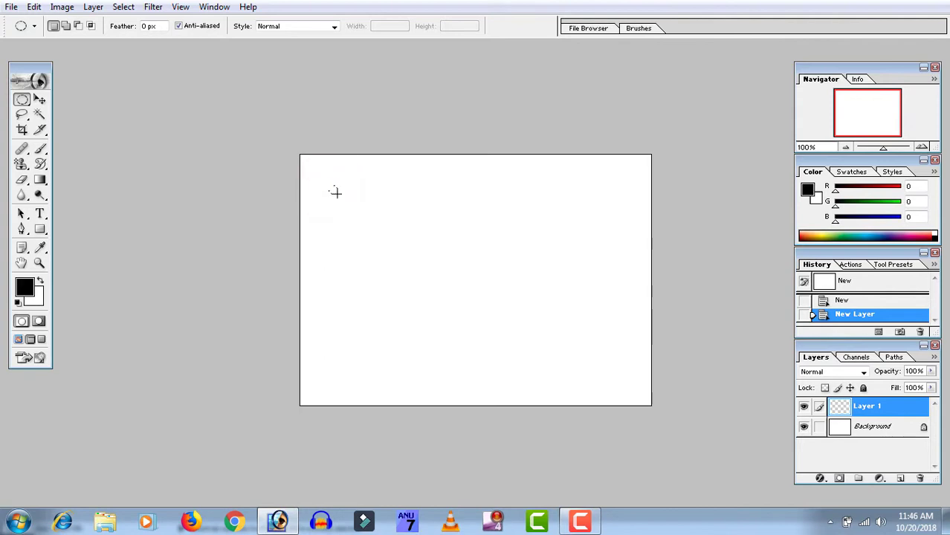
click(334, 193)
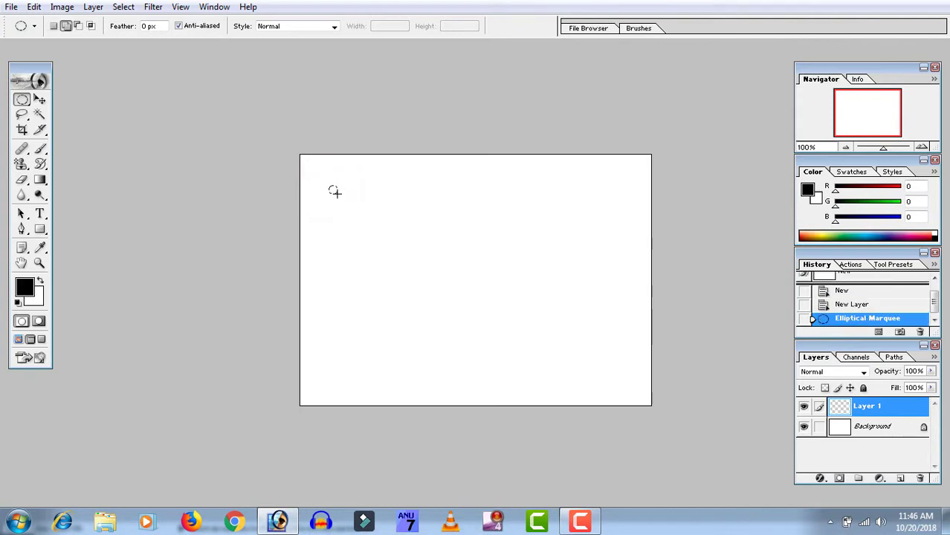
key(ctrl+z)
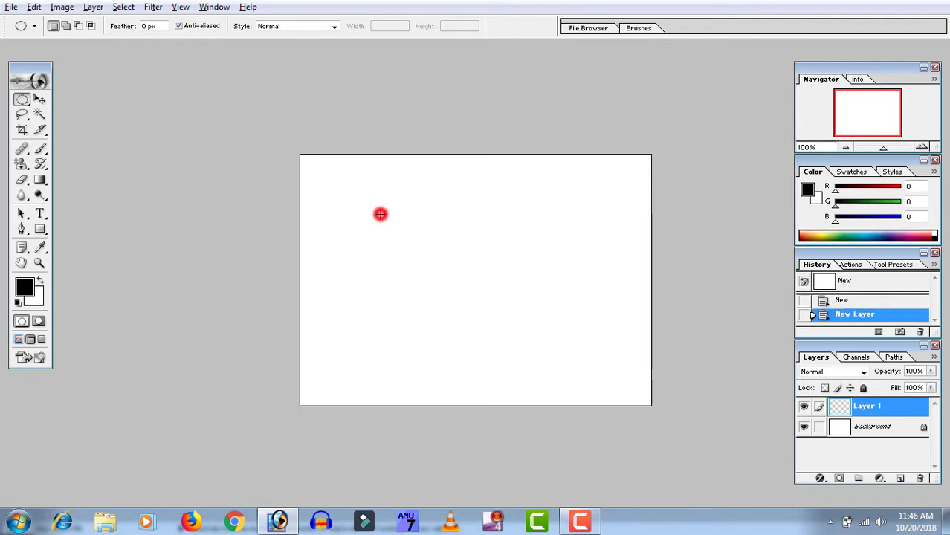
drag(380, 214, 428, 255)
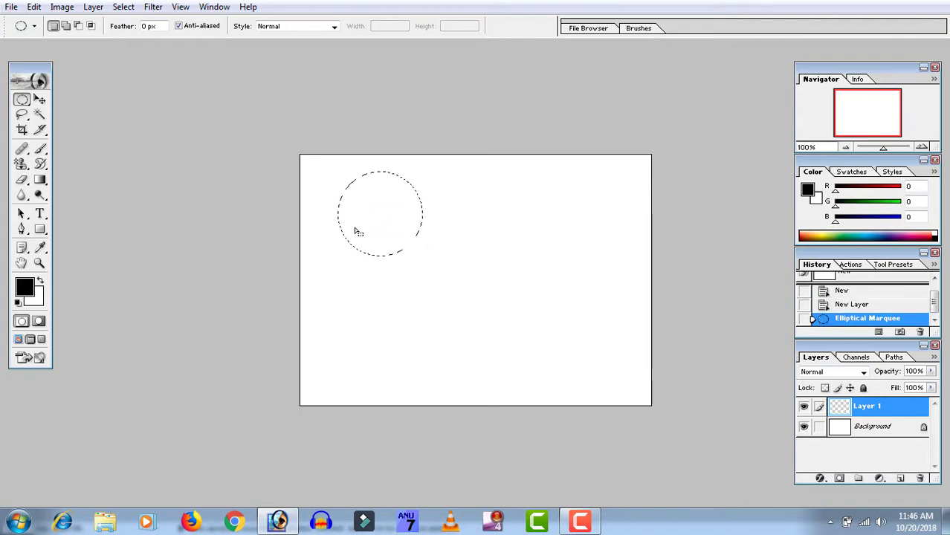
key(alt+BackSpace)
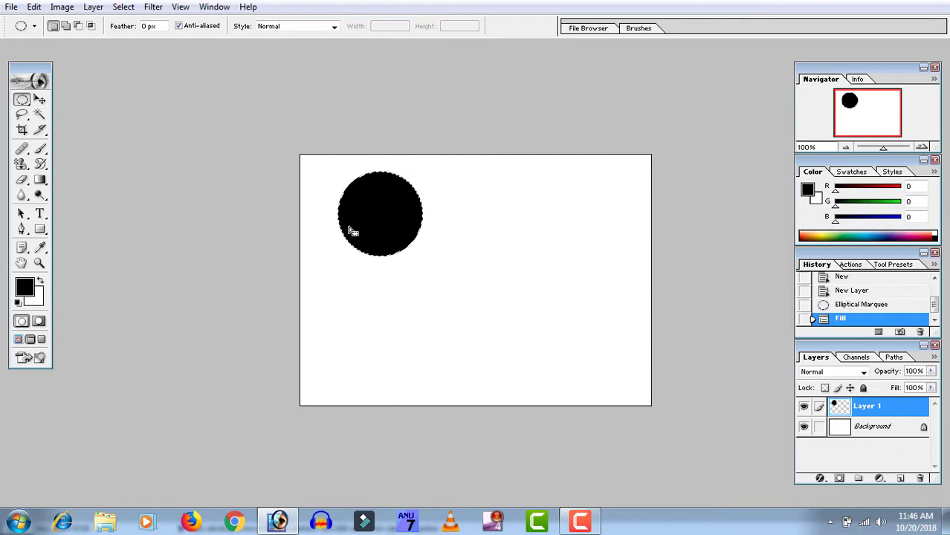
key(ctrl+d)
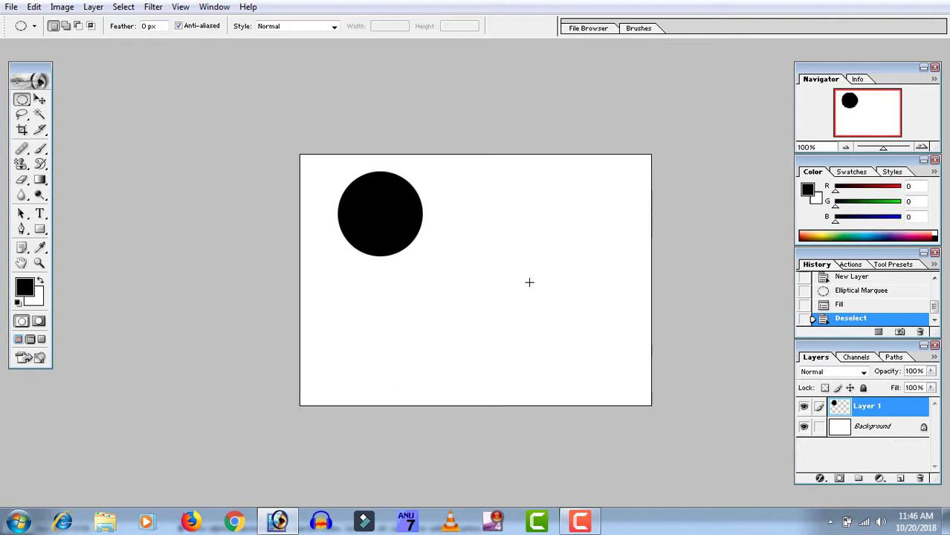
Crop tightly around the black circle, hide the Background layer, and zoom in
key(v)
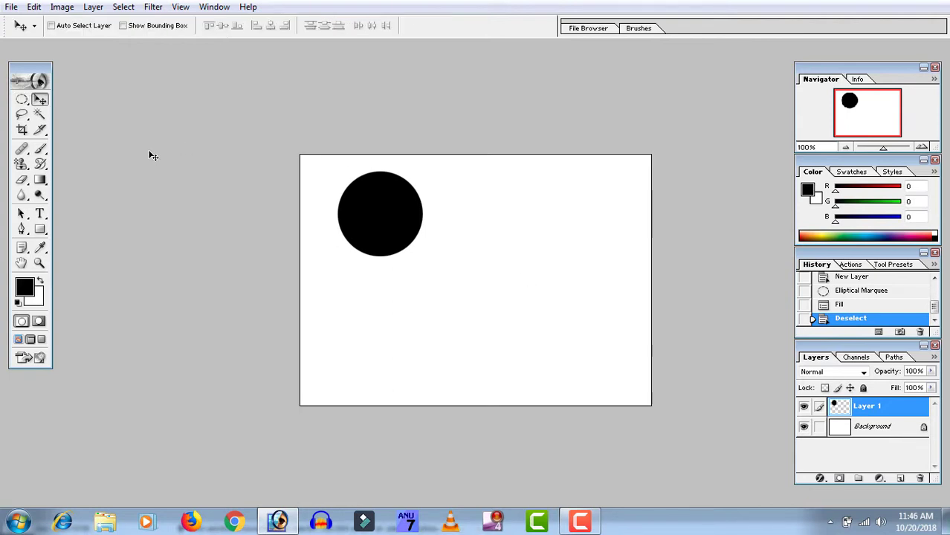
click(22, 130)
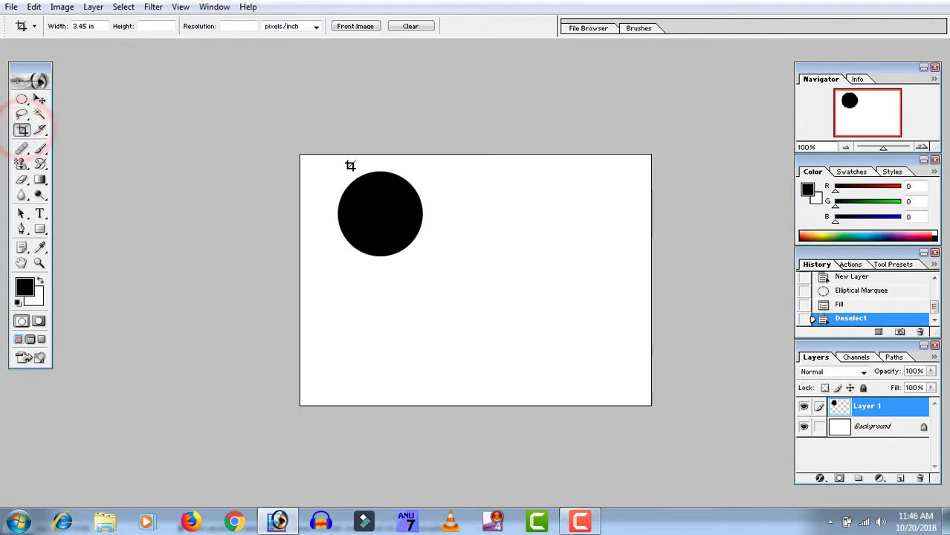
drag(306, 162, 454, 272)
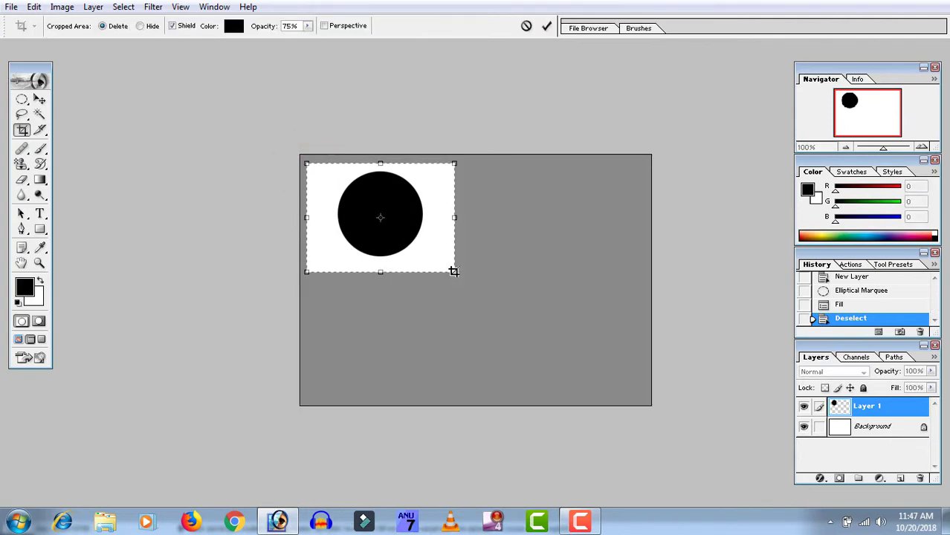
click(546, 26)
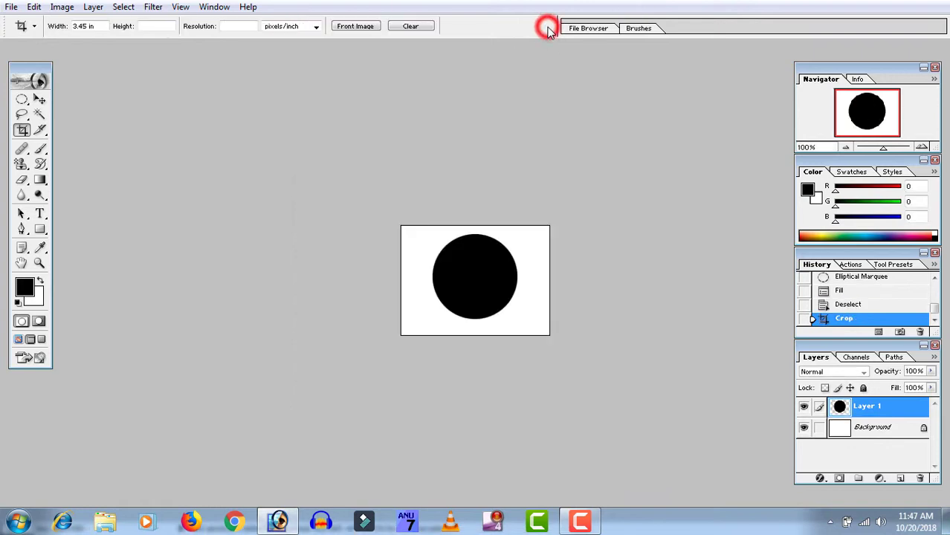
click(806, 429)
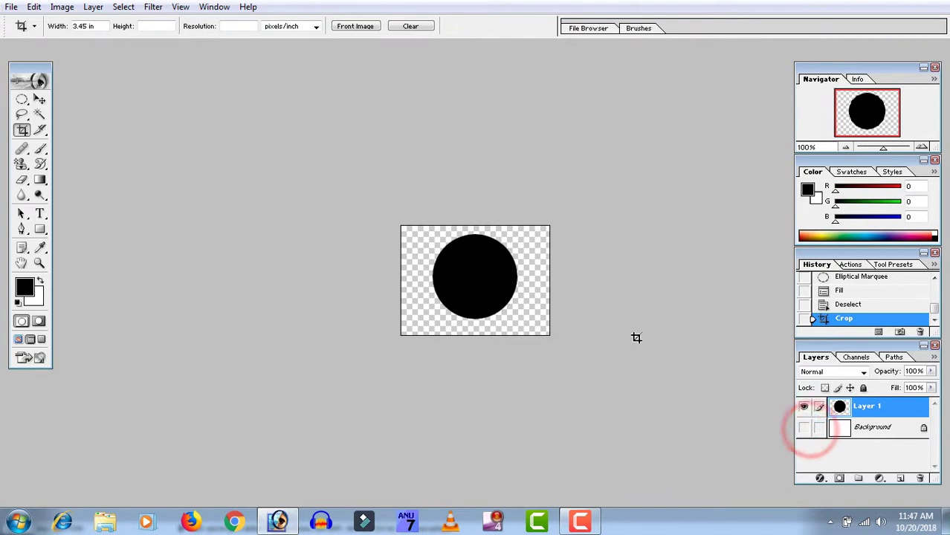
key(ctrl+plus)
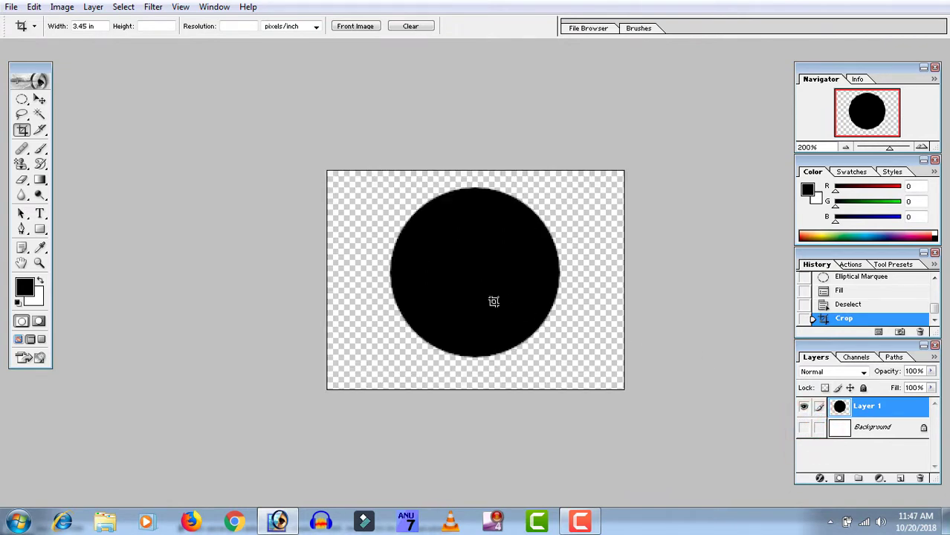
key(v)
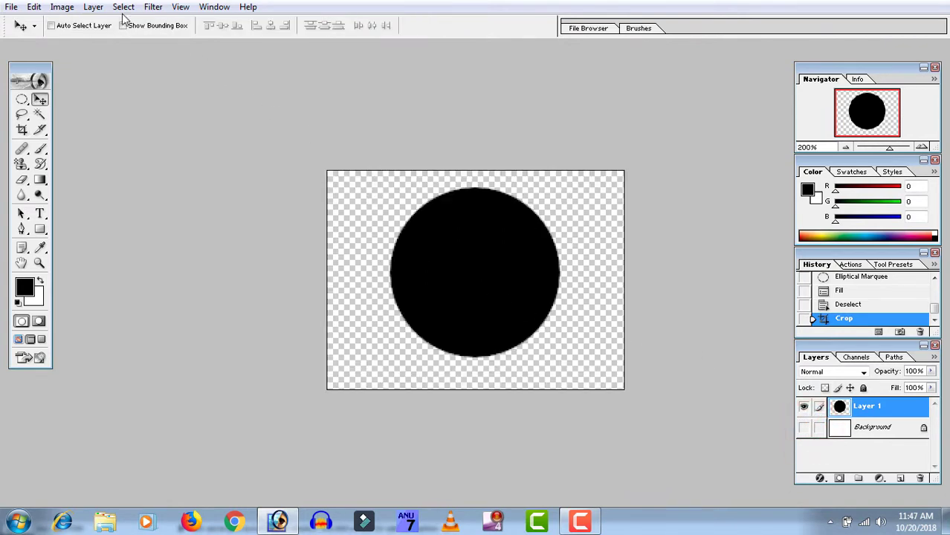
Define a new pattern named circle from the black circle image
click(38, 7)
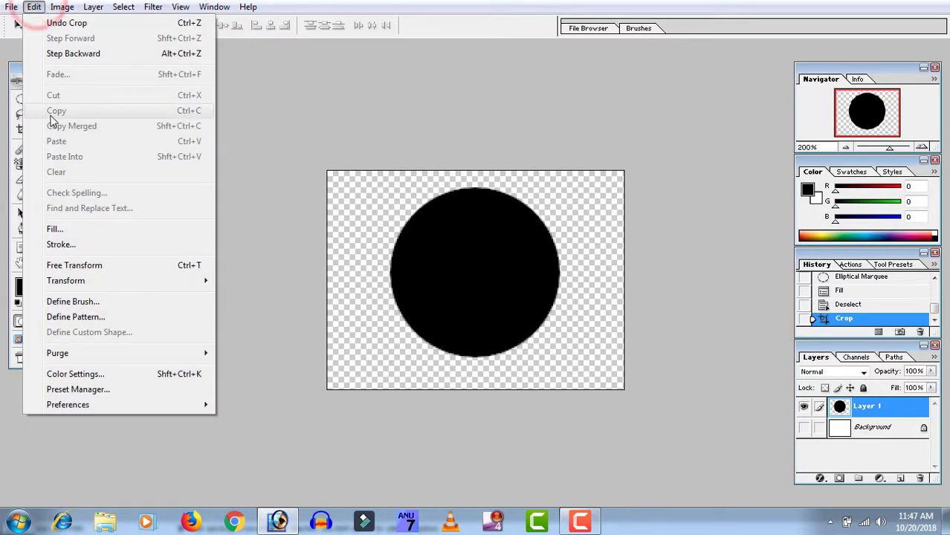
click(74, 318)
text(circle)
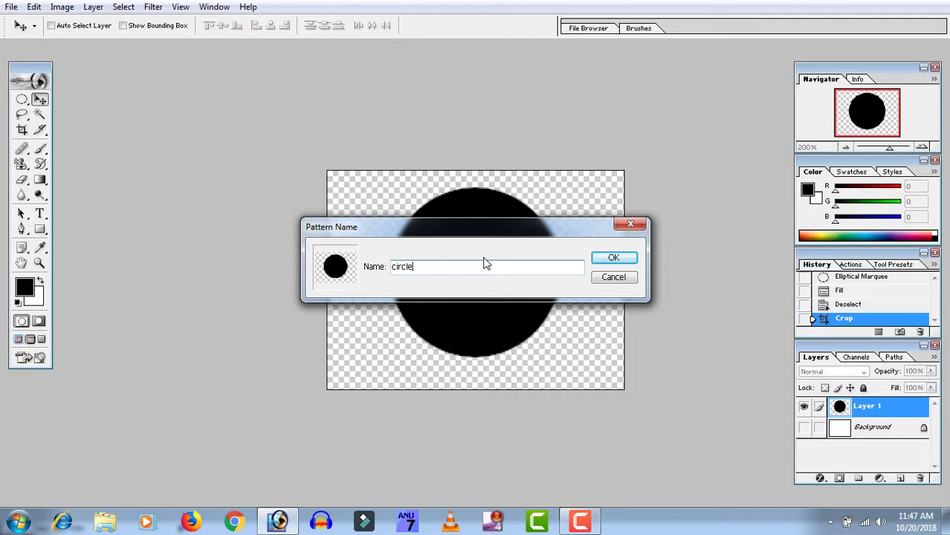
key(Return)
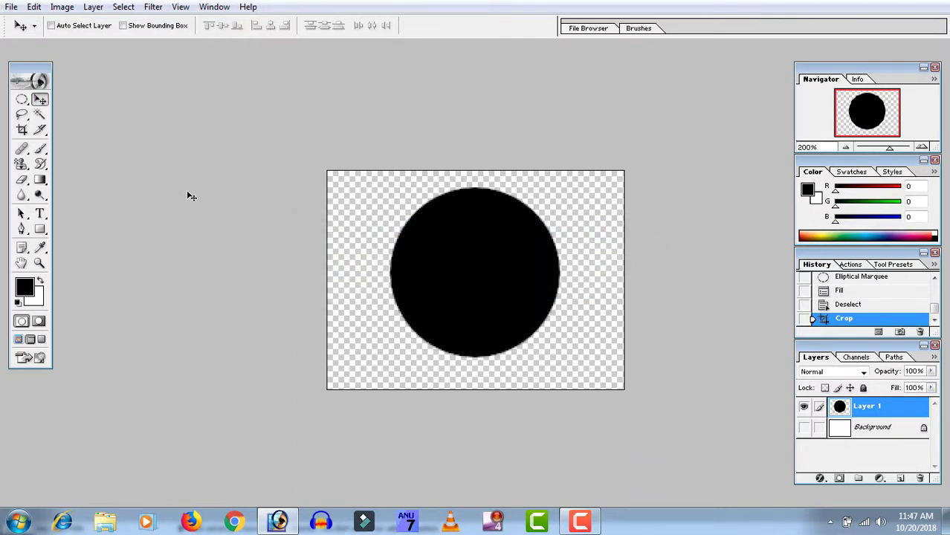
click(11, 7)
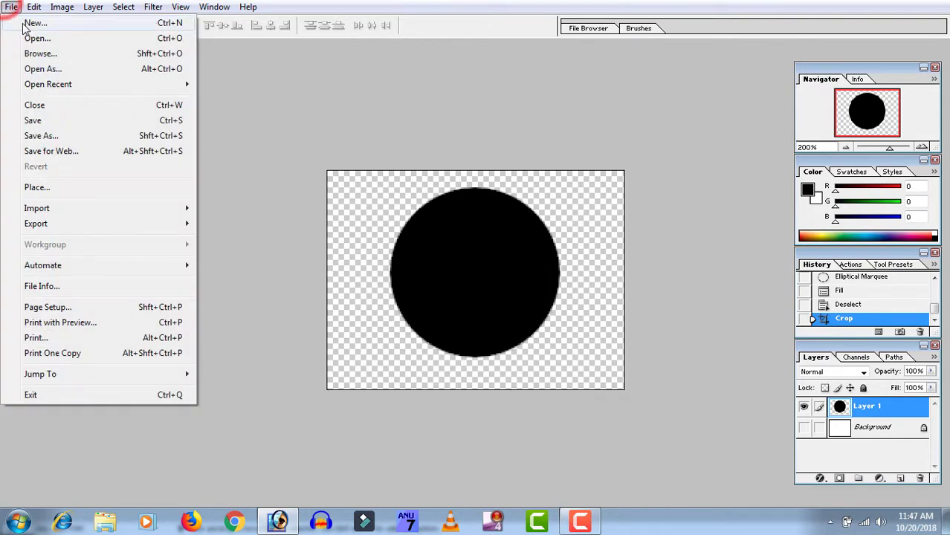
Create a new blank white 7 × 5 inch document and maximize its window
click(26, 21)
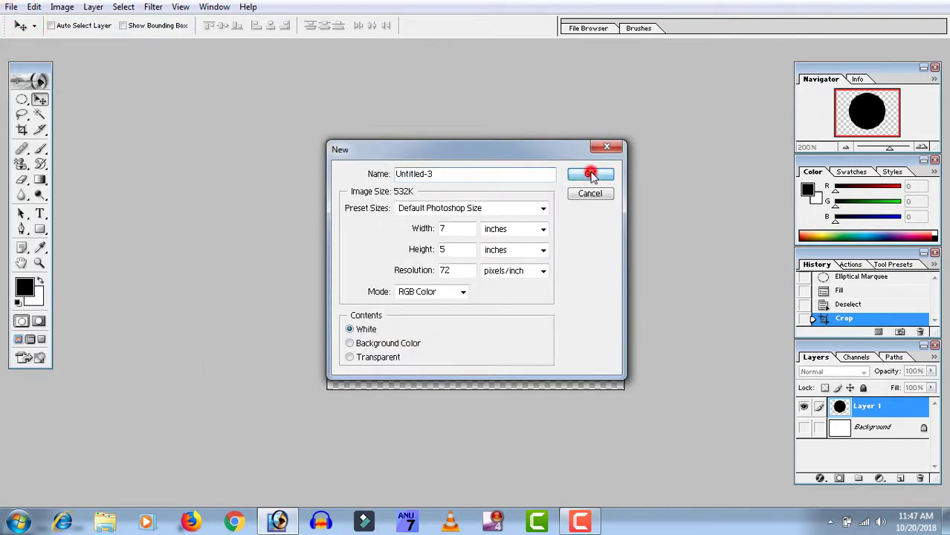
click(589, 174)
click(391, 80)
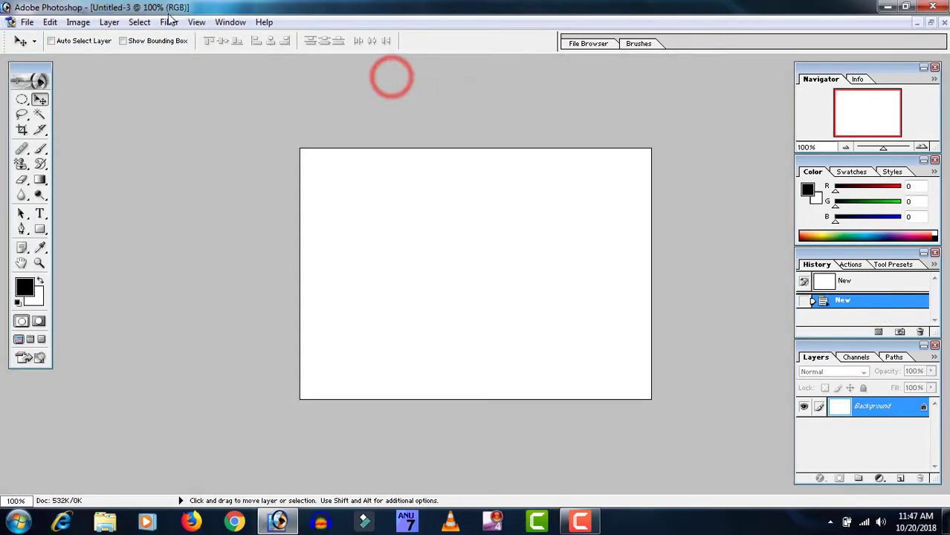
Fill the canvas with the black circle pattern, then undo the fill
click(50, 22)
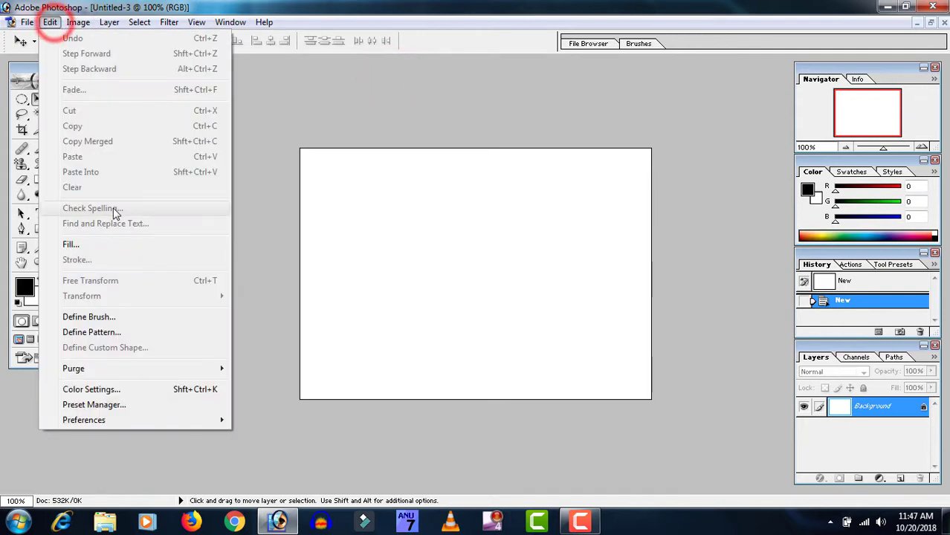
click(119, 245)
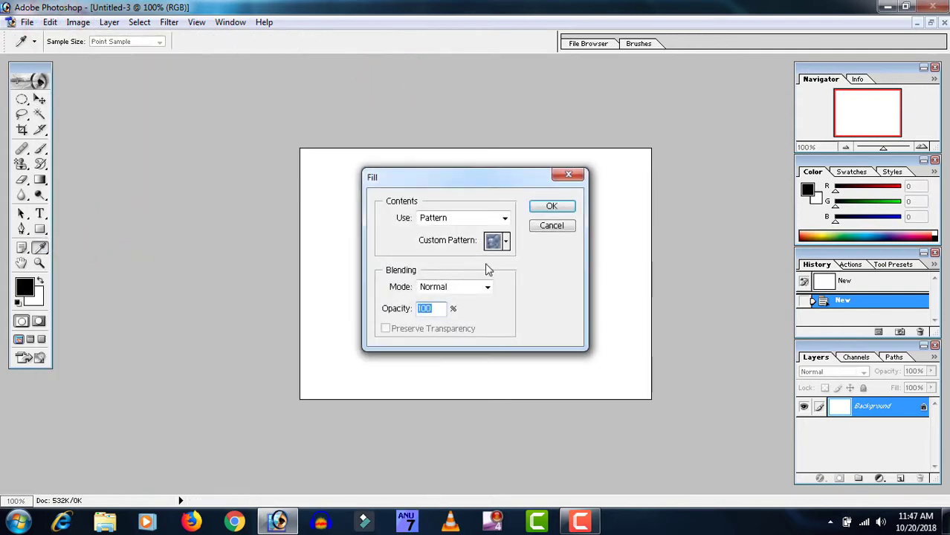
click(506, 243)
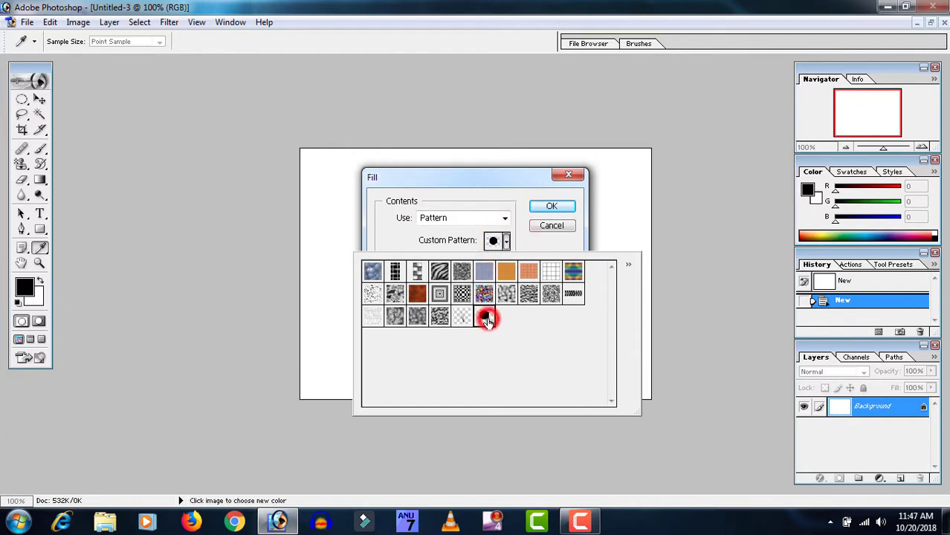
double_click(487, 320)
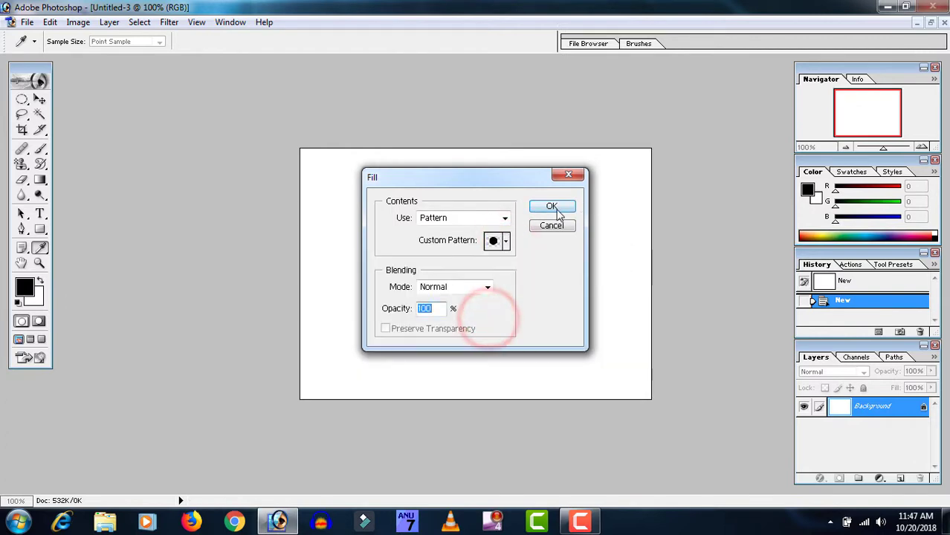
click(551, 206)
key(v)
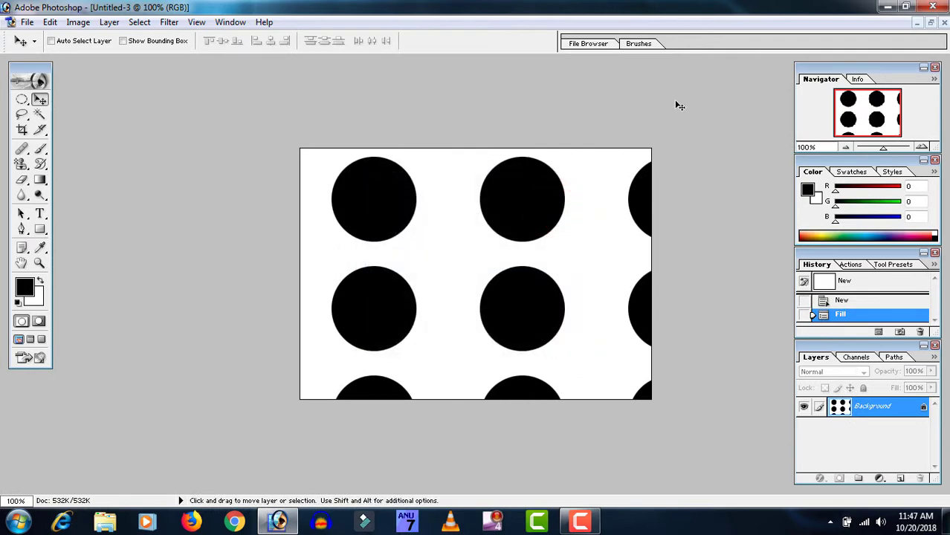
key(ctrl+z)
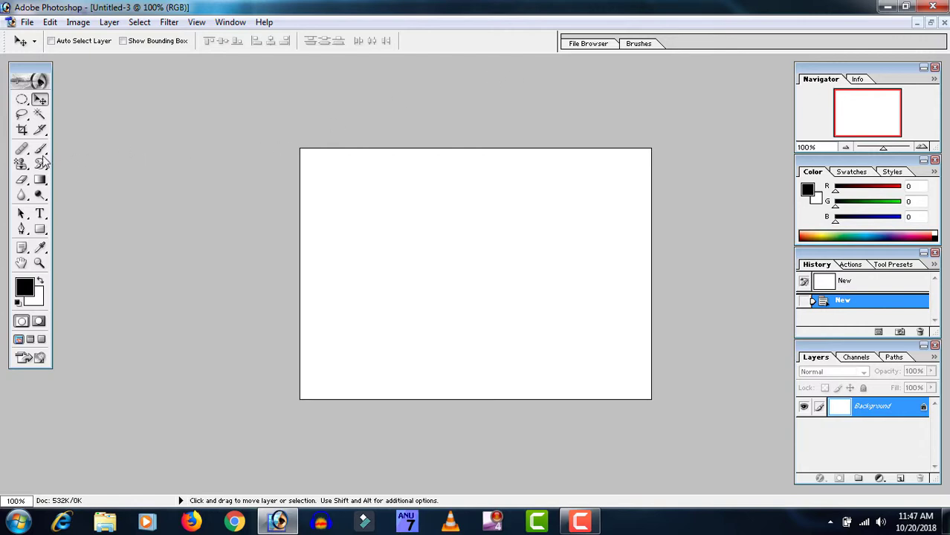
Paint black circles across the canvas with the Pattern Stamp using the circle pattern
click(23, 165)
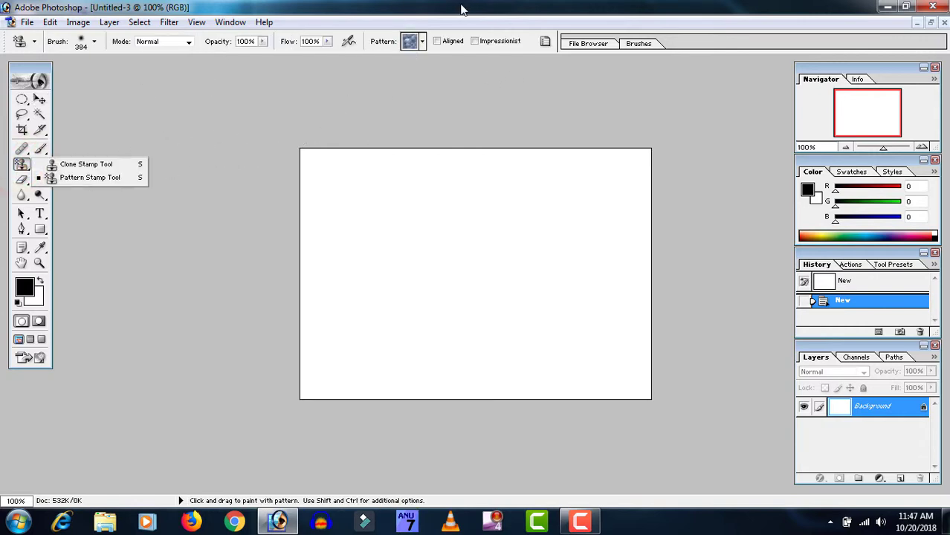
click(421, 42)
click(401, 115)
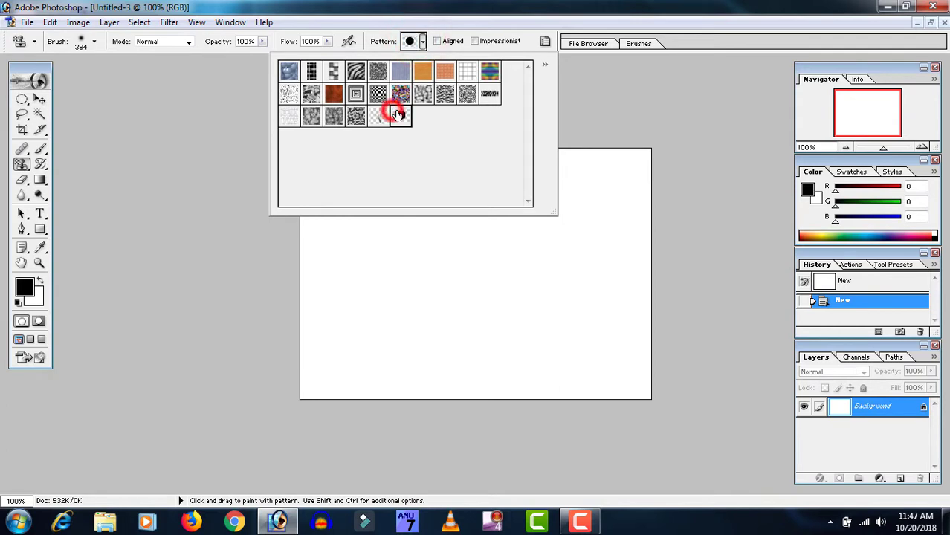
mouse_move(386, 246)
mouse_down()
mouse_move(487, 201)
mouse_move(526, 201)
mouse_move(409, 212)
mouse_move(386, 197)
mouse_move(331, 339)
mouse_move(538, 426)
mouse_move(681, 314)
mouse_move(694, 153)
mouse_up()
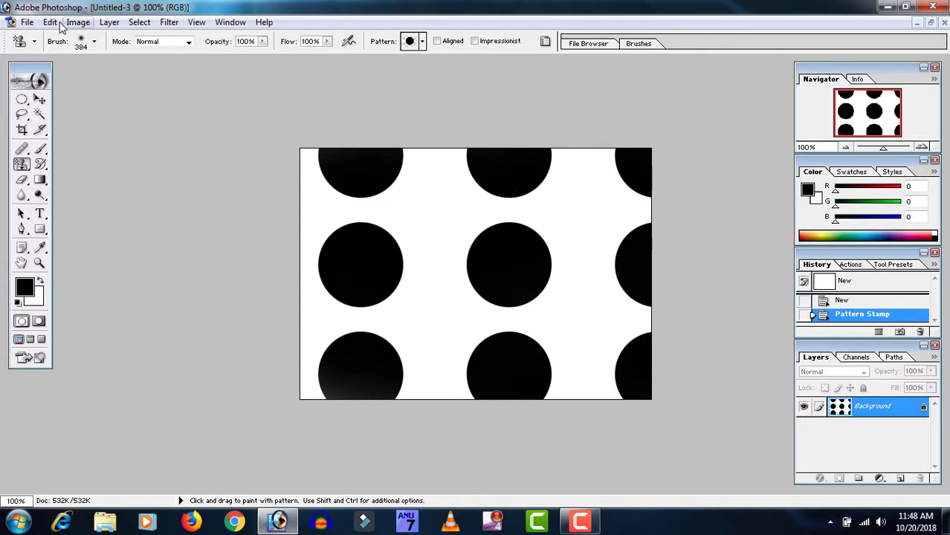
click(27, 22)
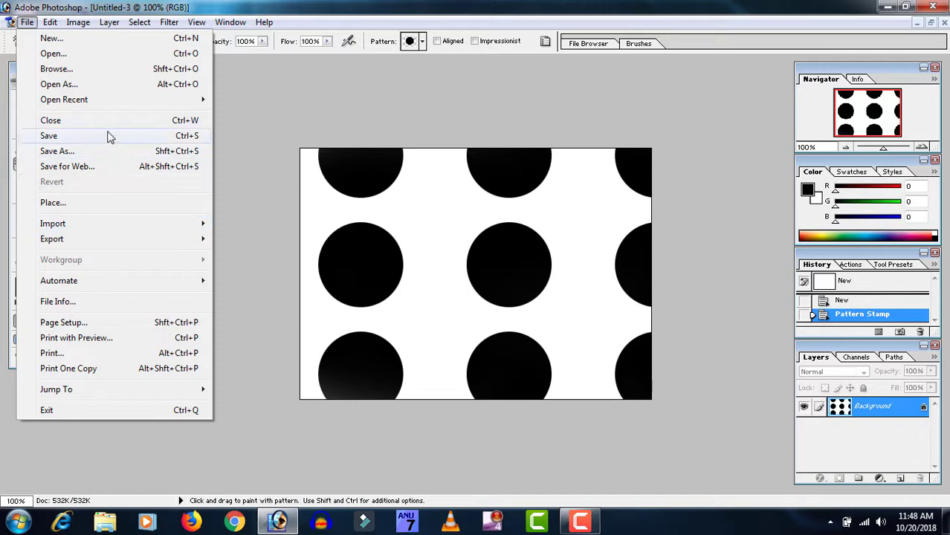
Close the dotted, single-circle and textured pattern documents without saving changes
click(121, 124)
click(27, 22)
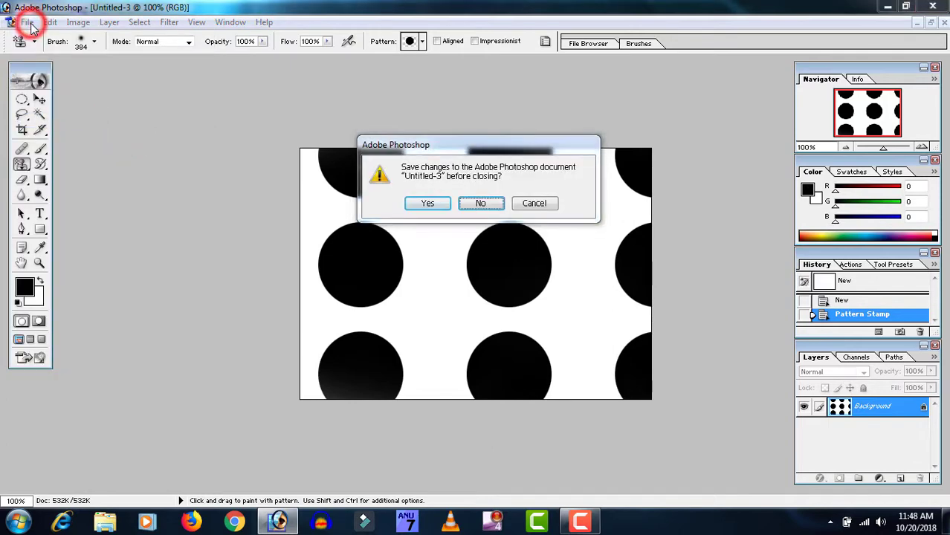
key(Return)
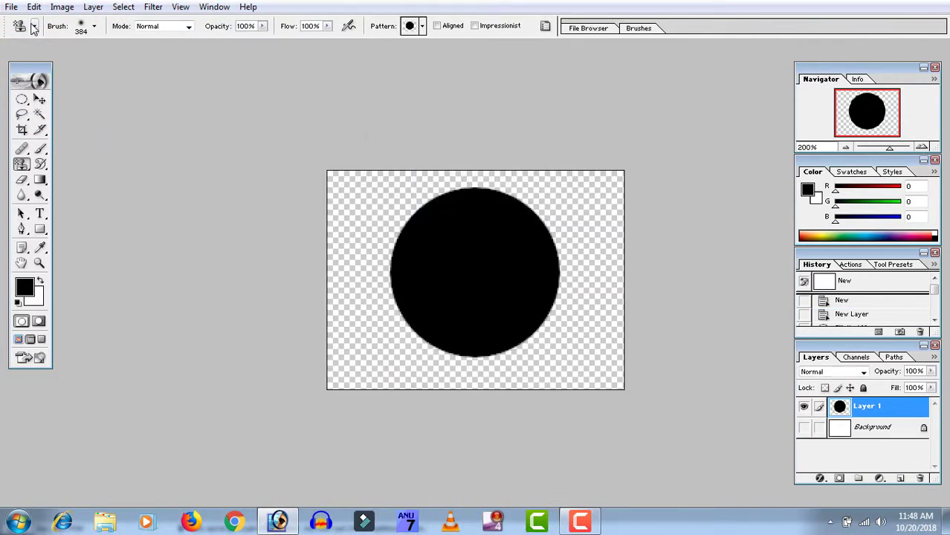
key(ctrl+w)
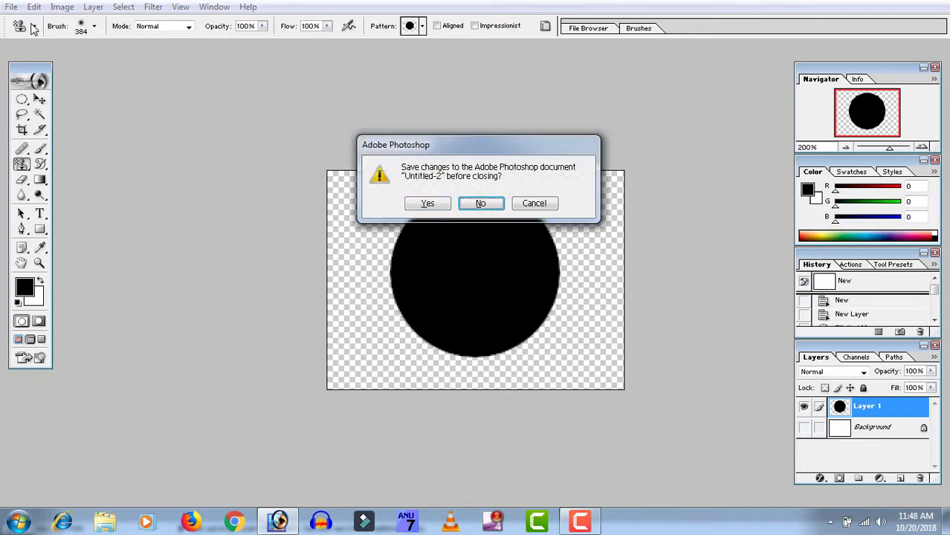
key(Return)
key(ctrl+w)
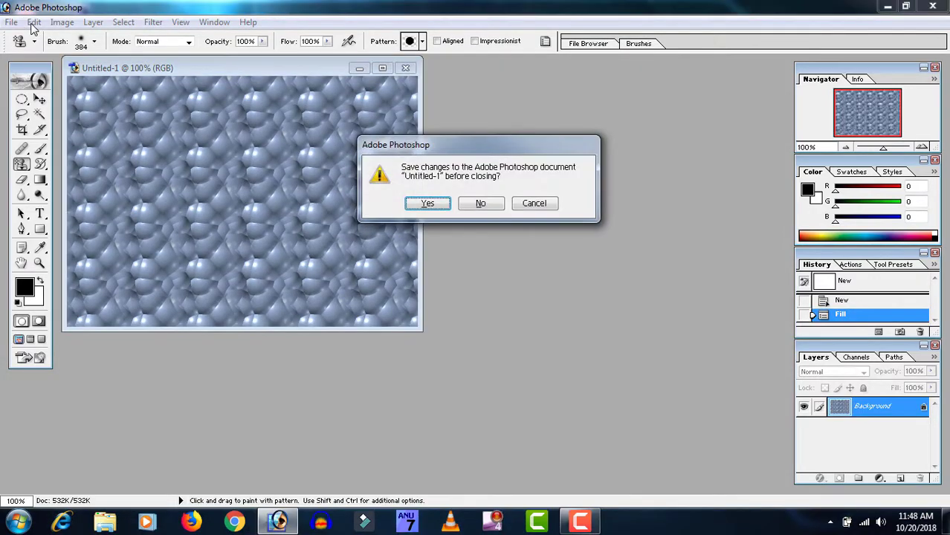
key(Return)
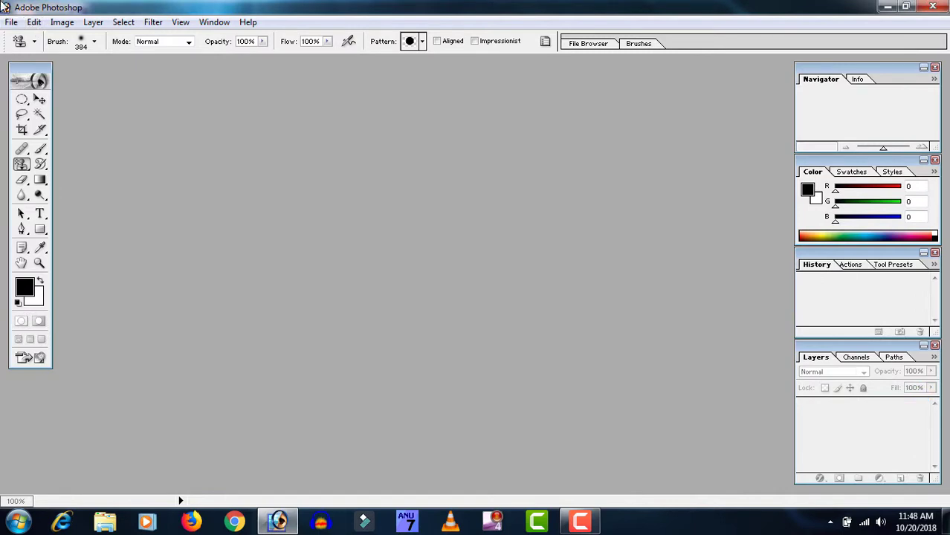
Open the photo 1309413.jpg
click(11, 21)
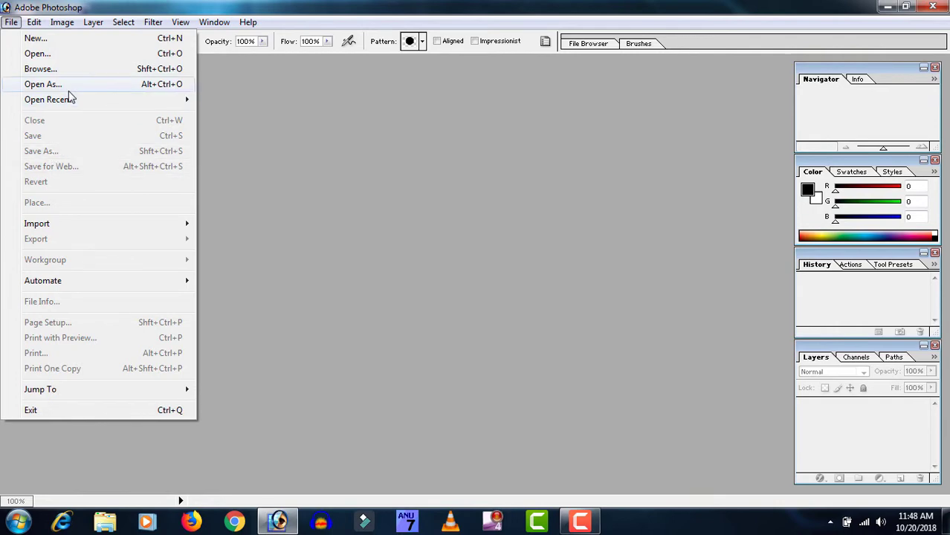
click(79, 54)
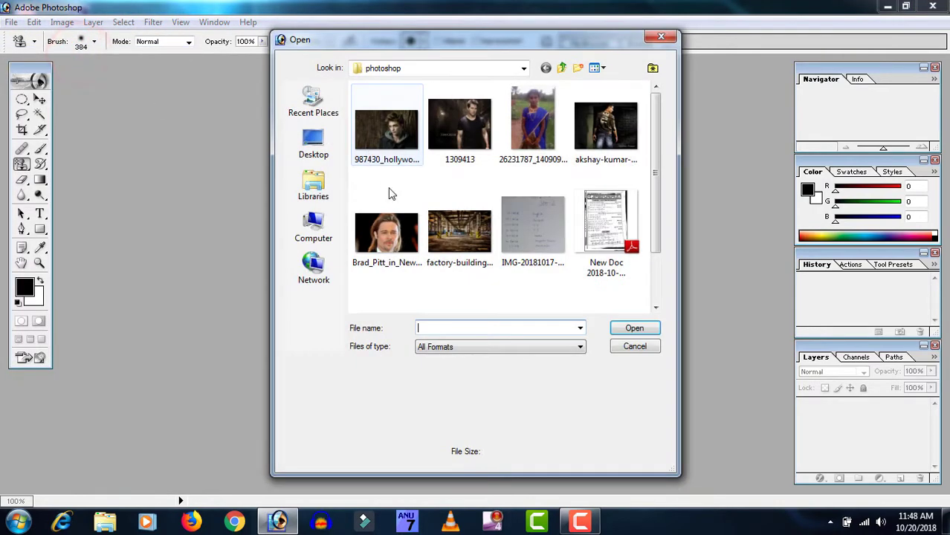
click(480, 134)
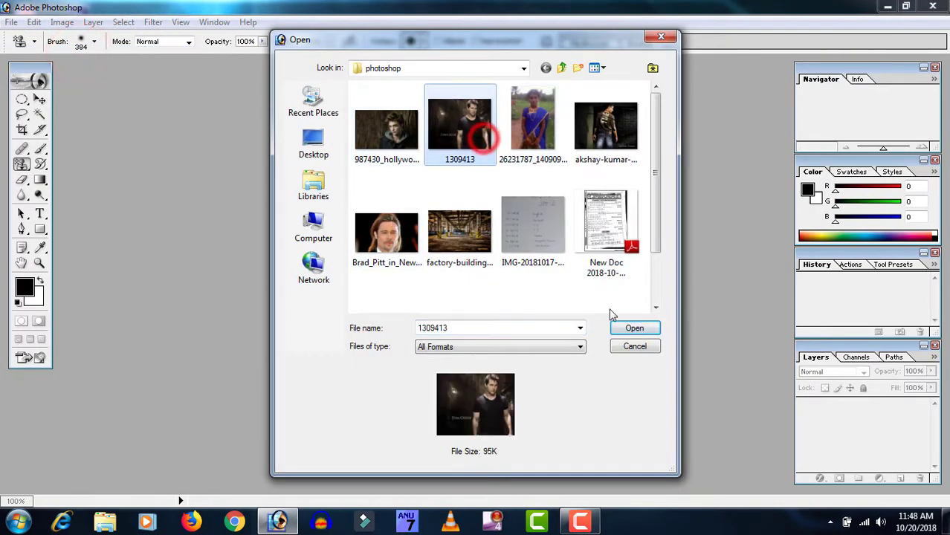
click(634, 327)
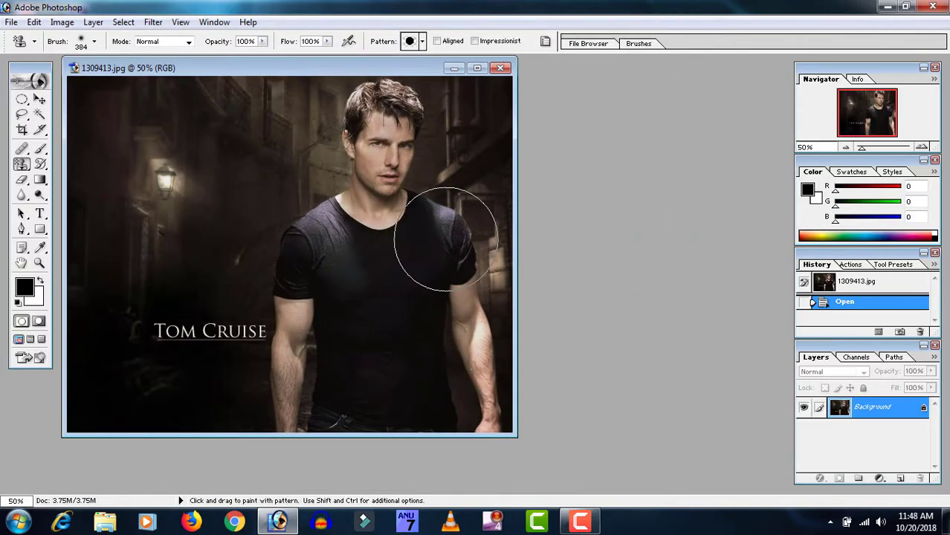
Show the photo full screen on grey and select the History Brush, shrinking it from 1600 px
key(f)
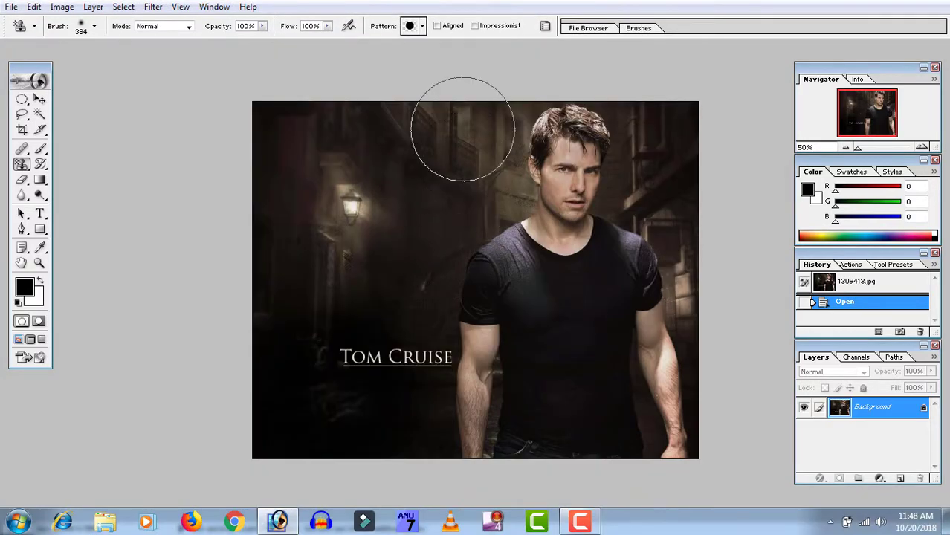
click(21, 165)
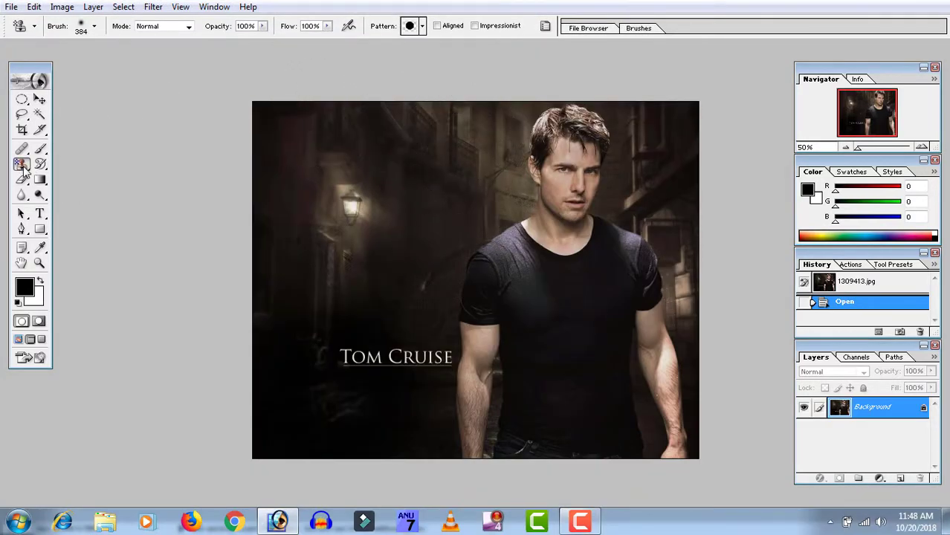
drag(40, 164, 71, 162)
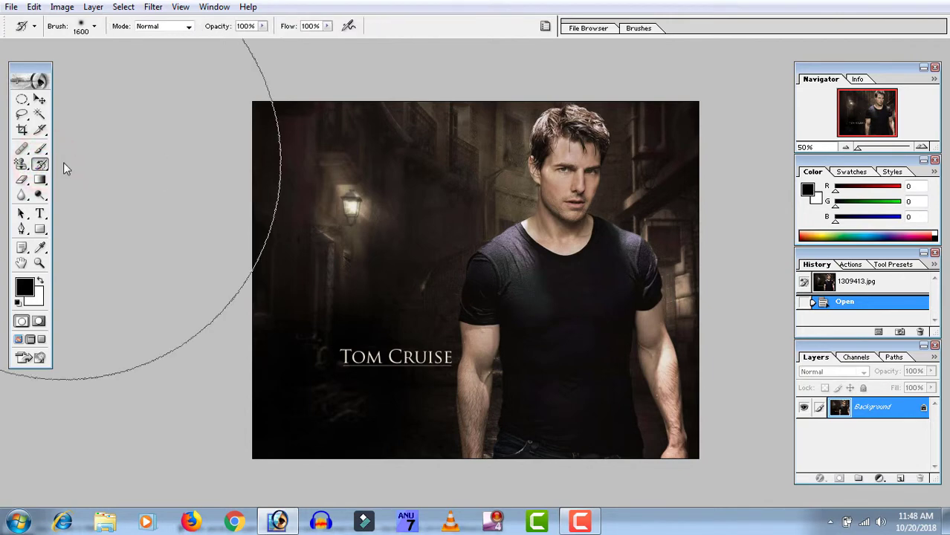
right_click(503, 235)
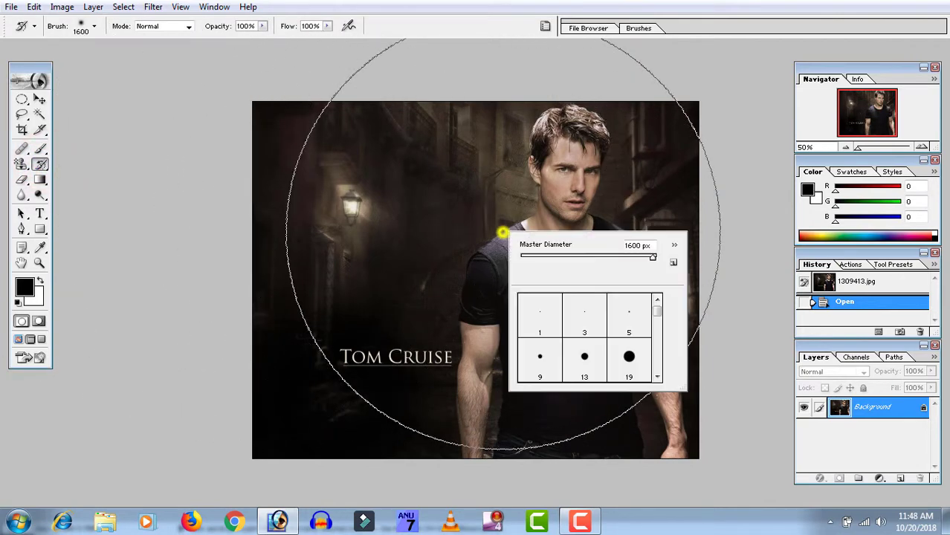
drag(587, 255, 570, 260)
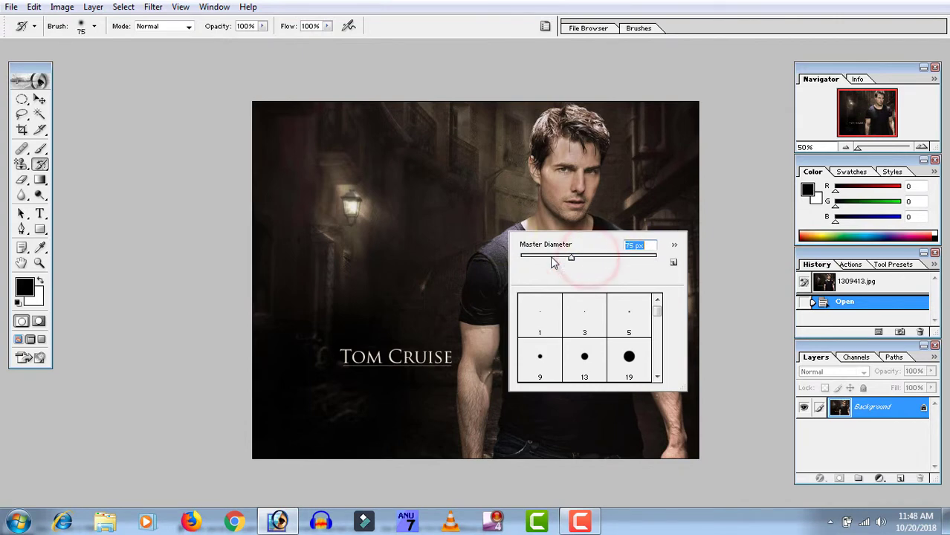
click(41, 165)
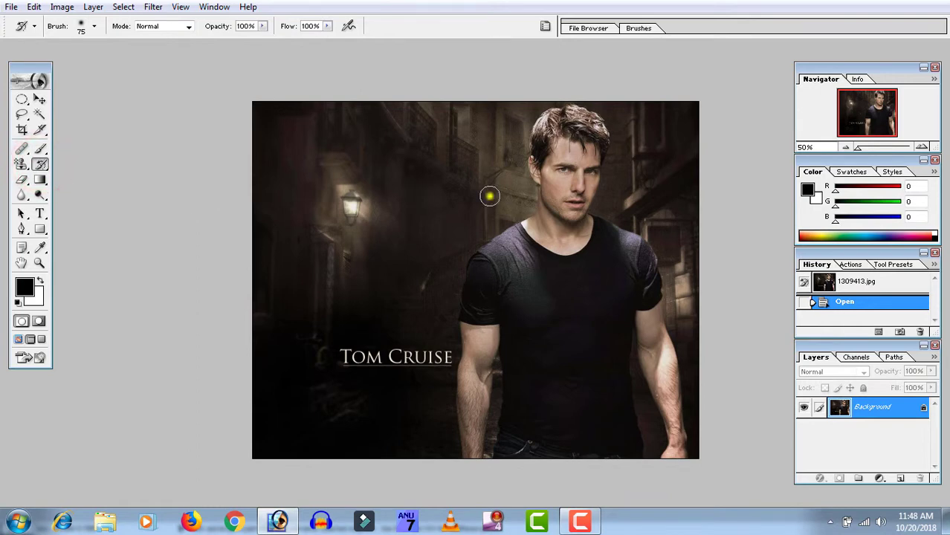
Set the History Brush to 147 px and paint three strokes across the photo
right_click(490, 196)
drag(584, 220, 590, 220)
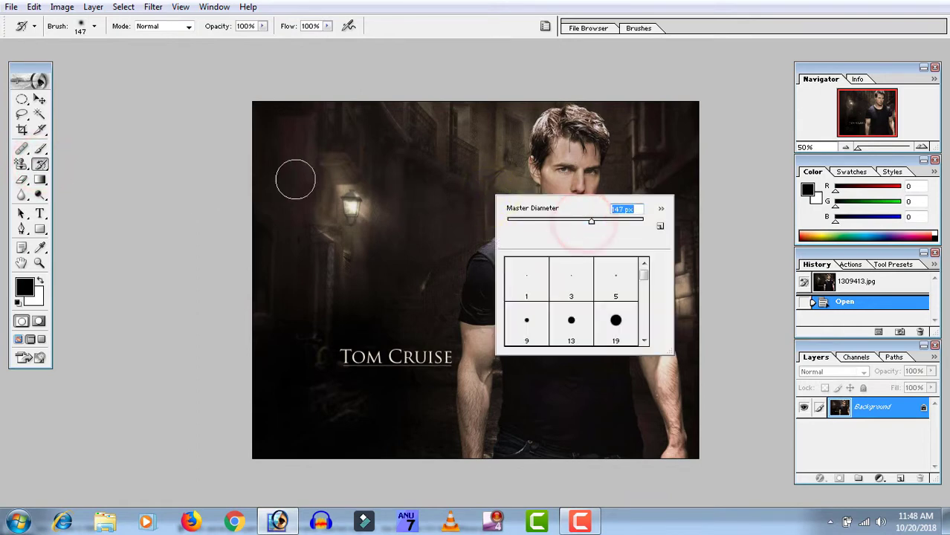
click(204, 171)
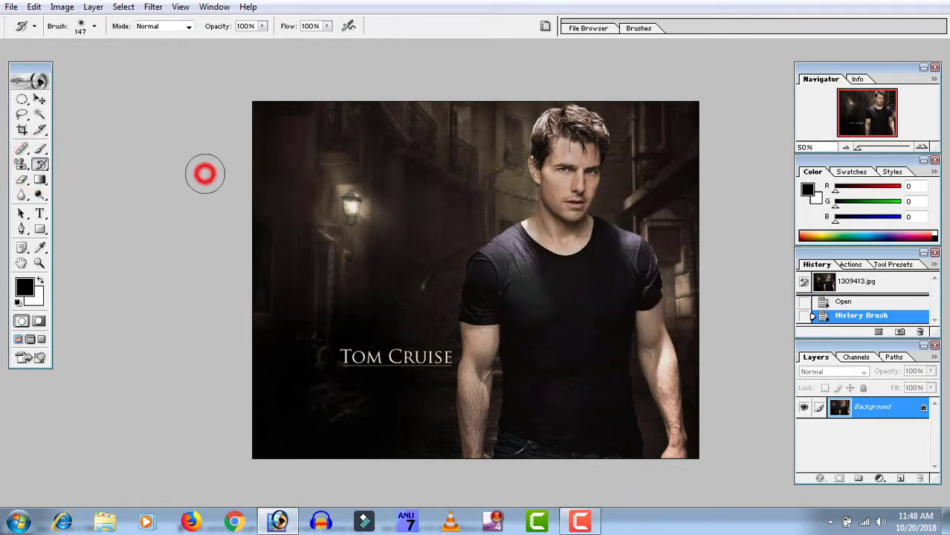
click(476, 182)
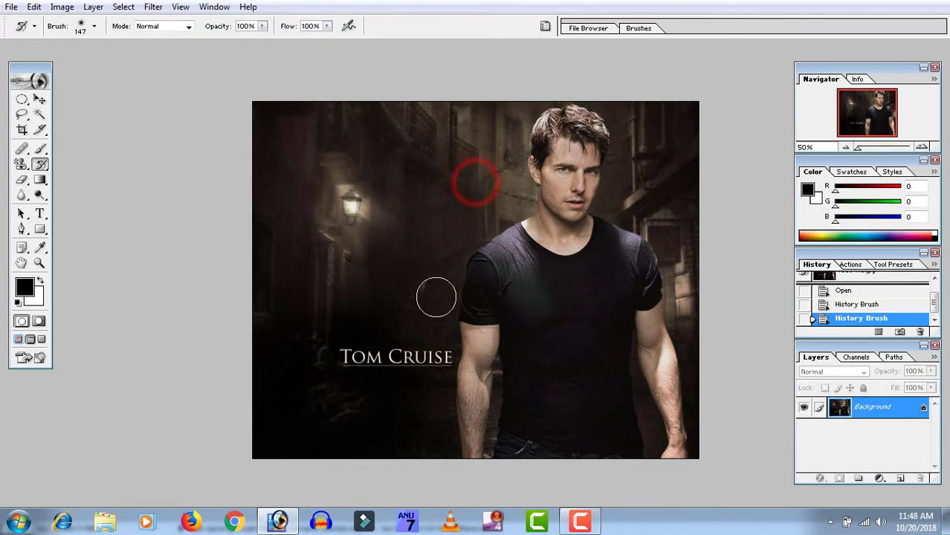
click(624, 173)
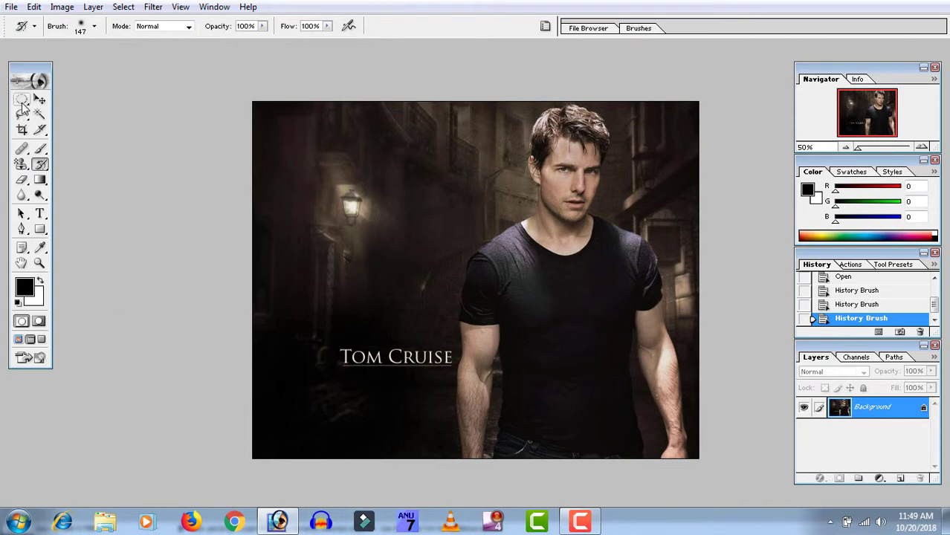
Fill rectangular selections over the Tom Cruise title, the face and the chest with black
drag(21, 100, 82, 100)
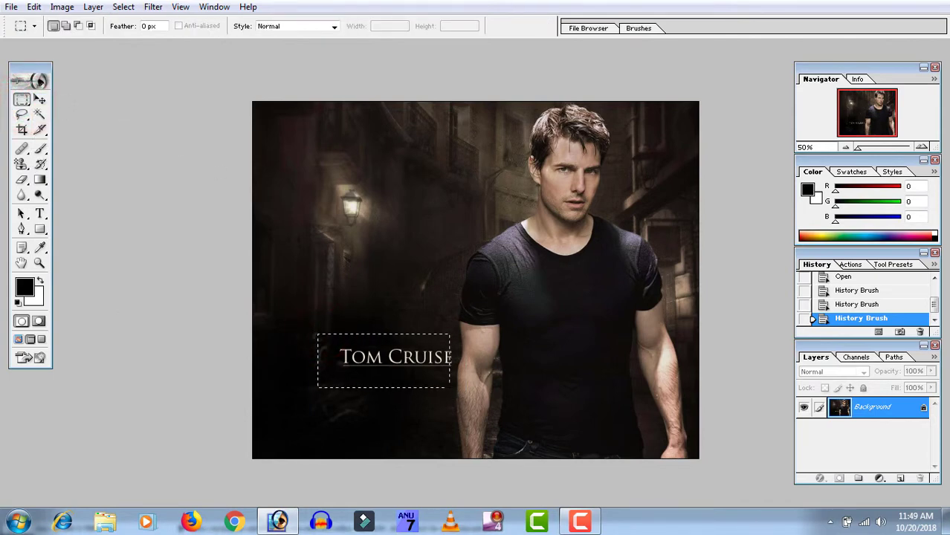
drag(464, 399, 456, 381)
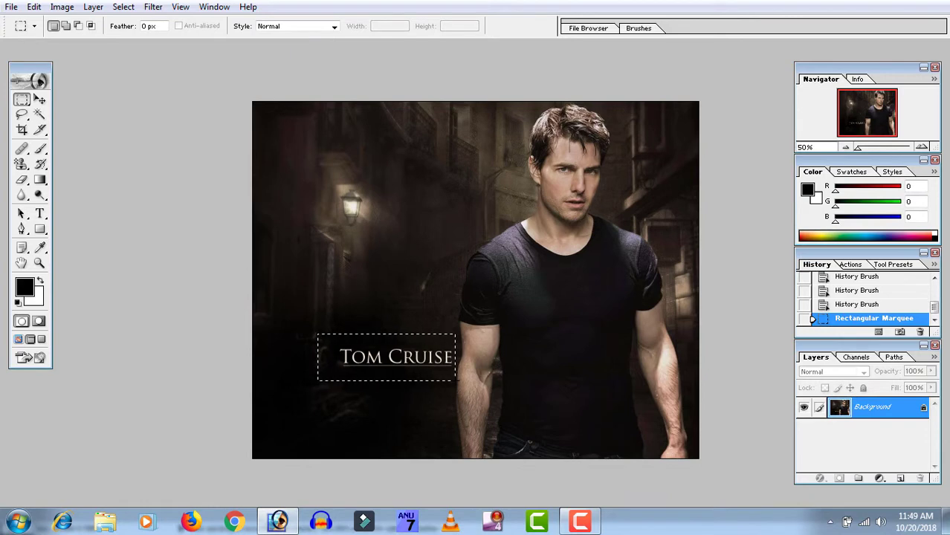
key(alt+BackSpace)
key(ctrl+d)
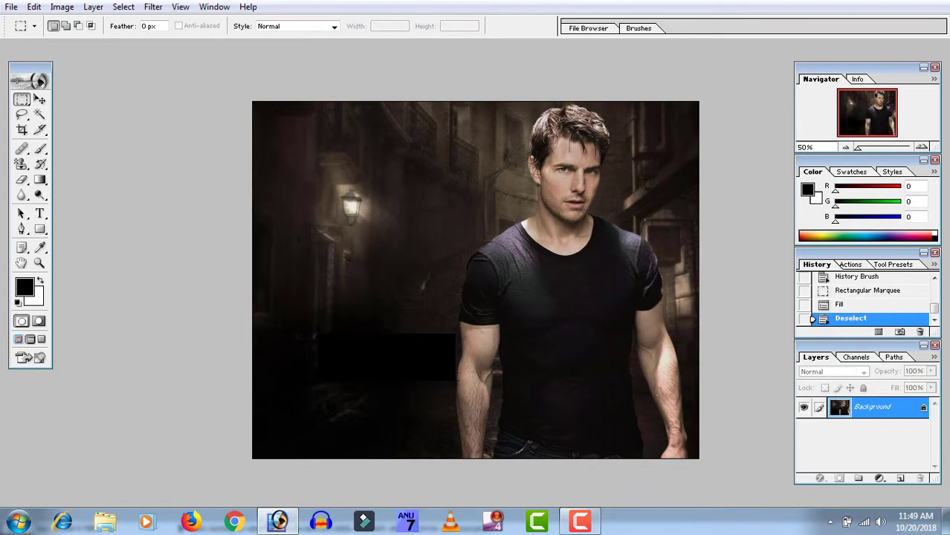
drag(509, 122, 619, 206)
key(alt+BackSpace)
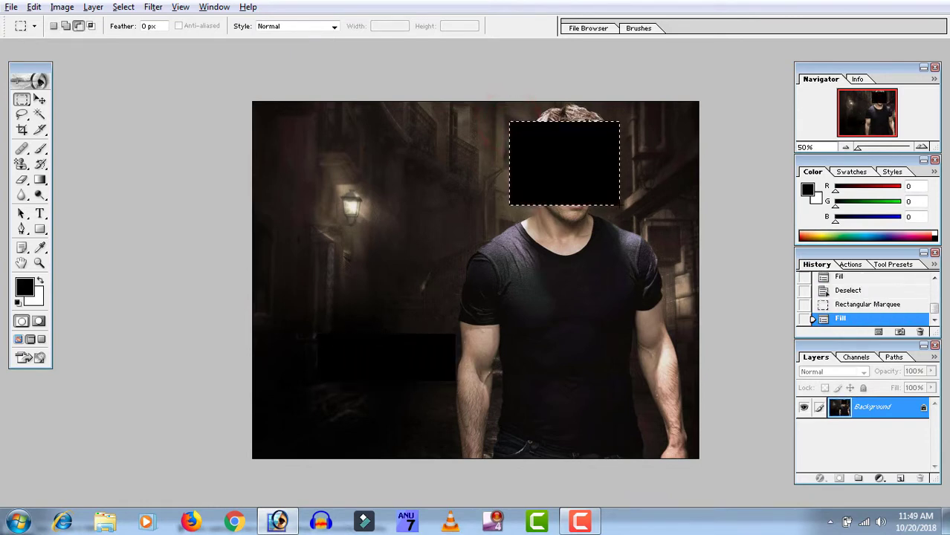
key(ctrl+d)
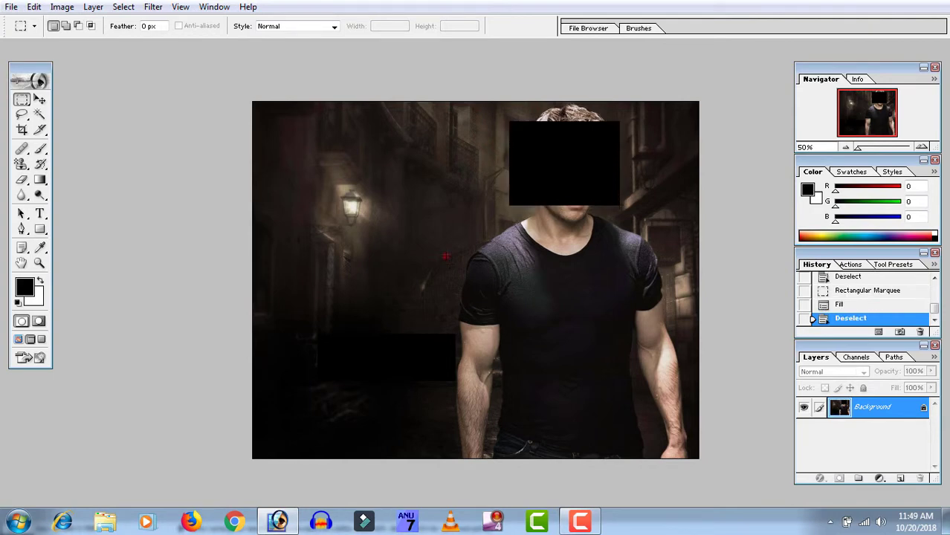
drag(445, 257, 566, 313)
key(alt+BackSpace)
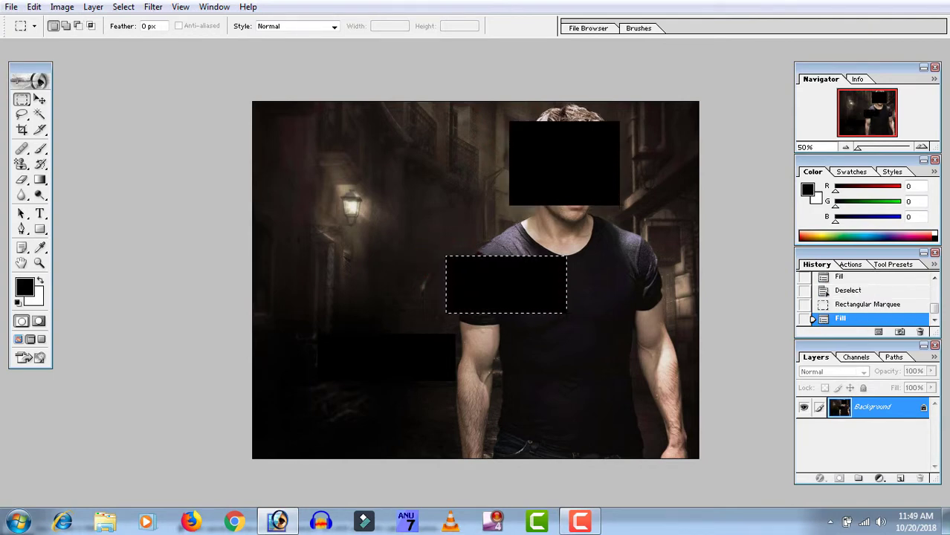
key(ctrl+d)
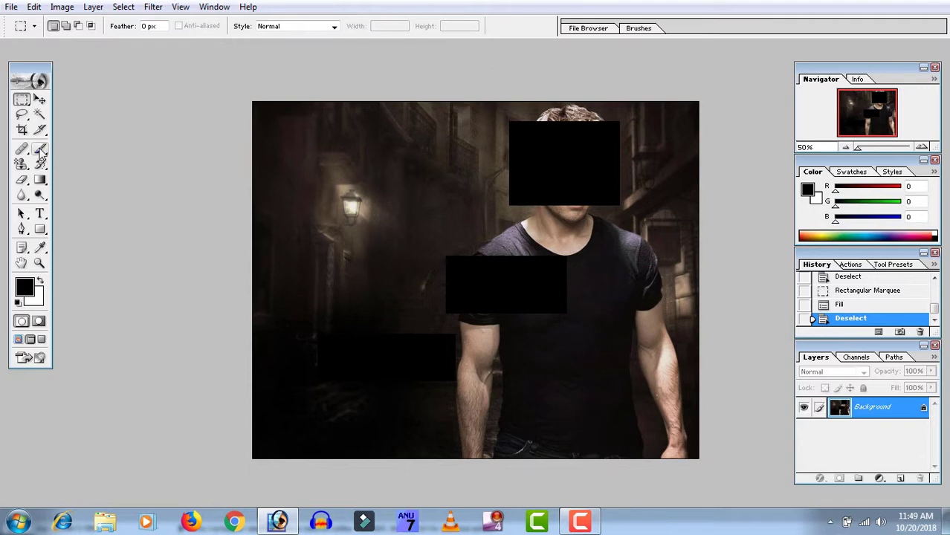
With a 343 px history brush in Normal mode, paint the face, lower left and arm back
drag(41, 165, 104, 175)
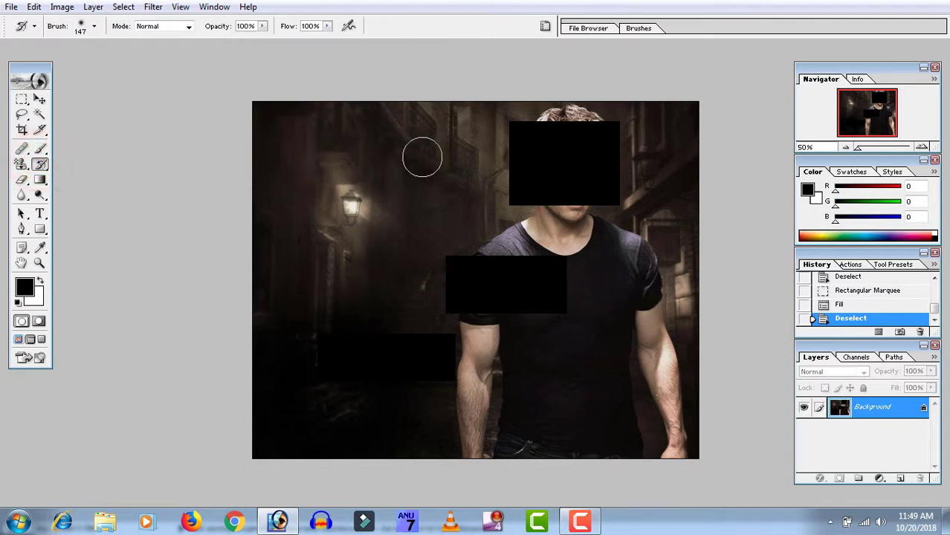
right_click(543, 176)
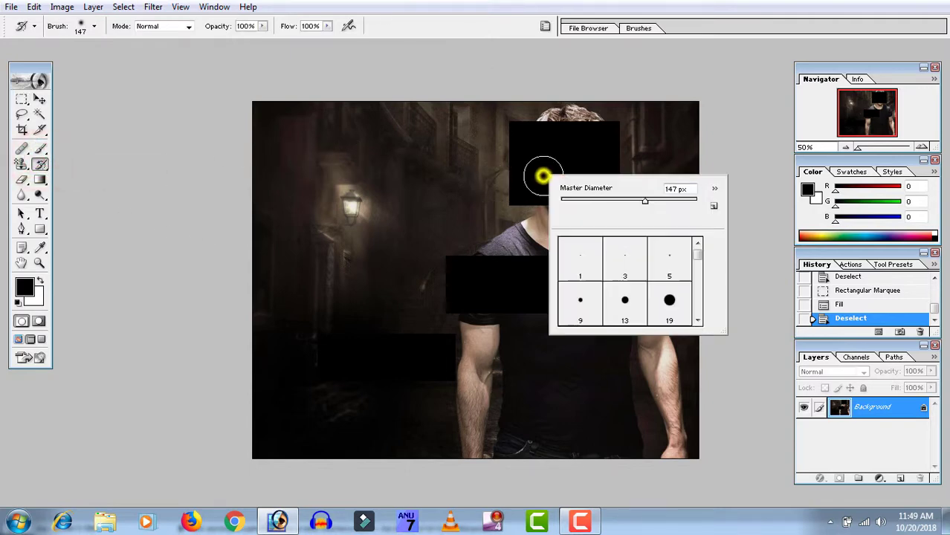
drag(649, 200, 674, 200)
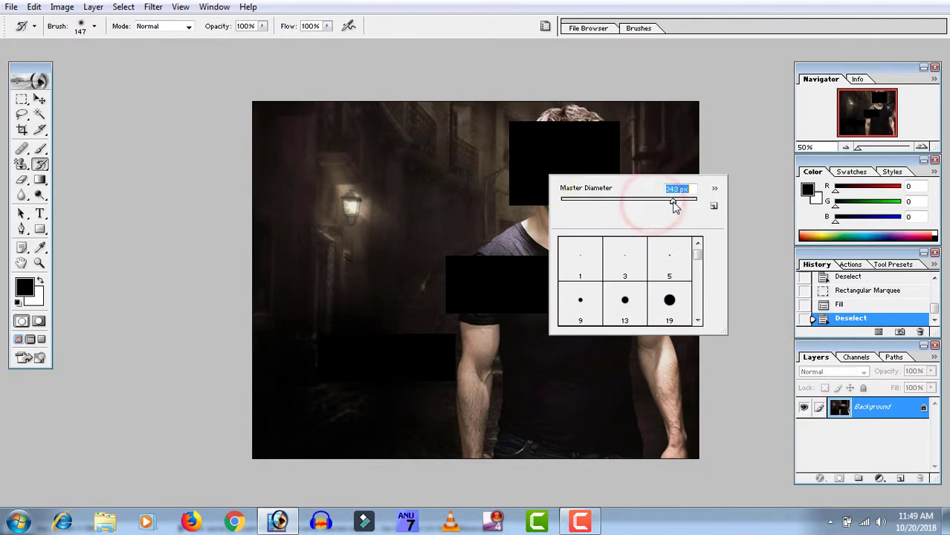
click(563, 152)
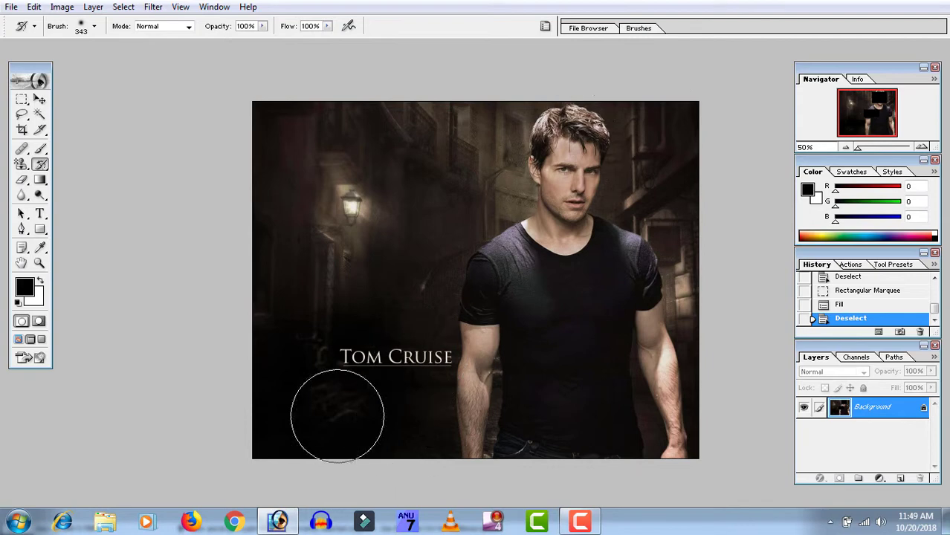
drag(522, 220, 498, 264)
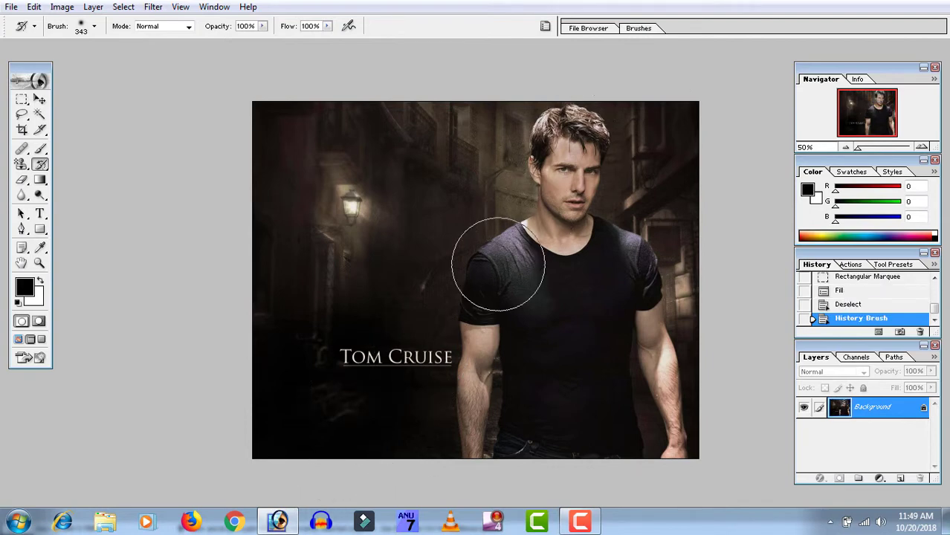
click(179, 28)
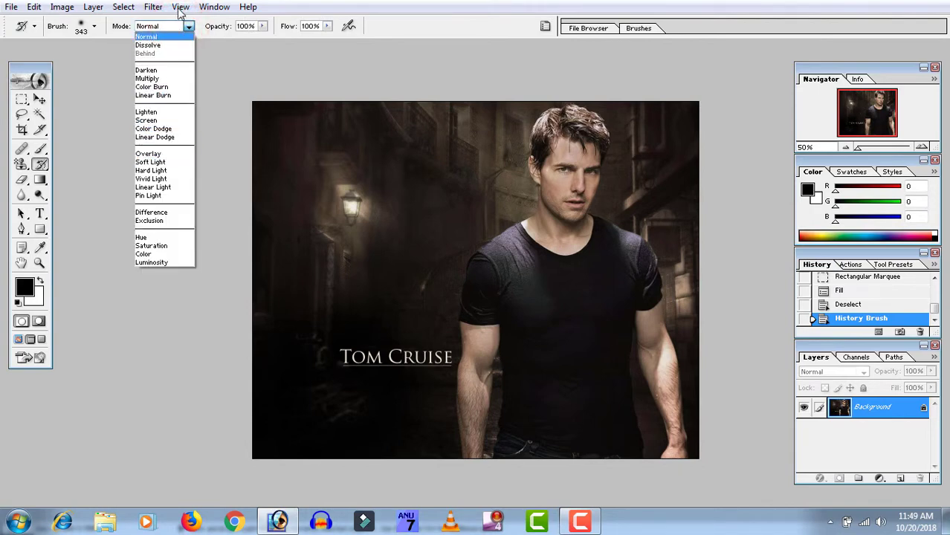
click(190, 28)
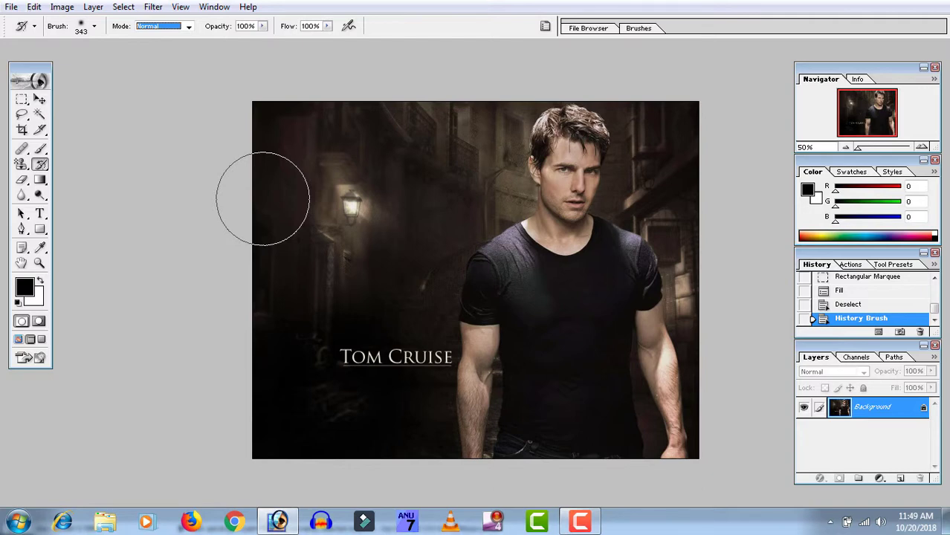
click(497, 326)
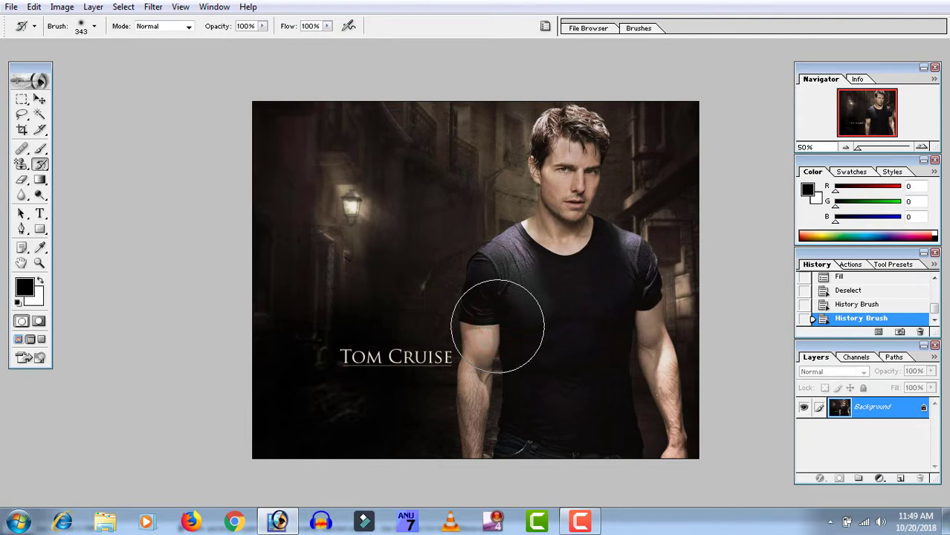
Fill the image with black, then paint the photo and street lamp back in Luminosity mode
key(alt+BackSpace)
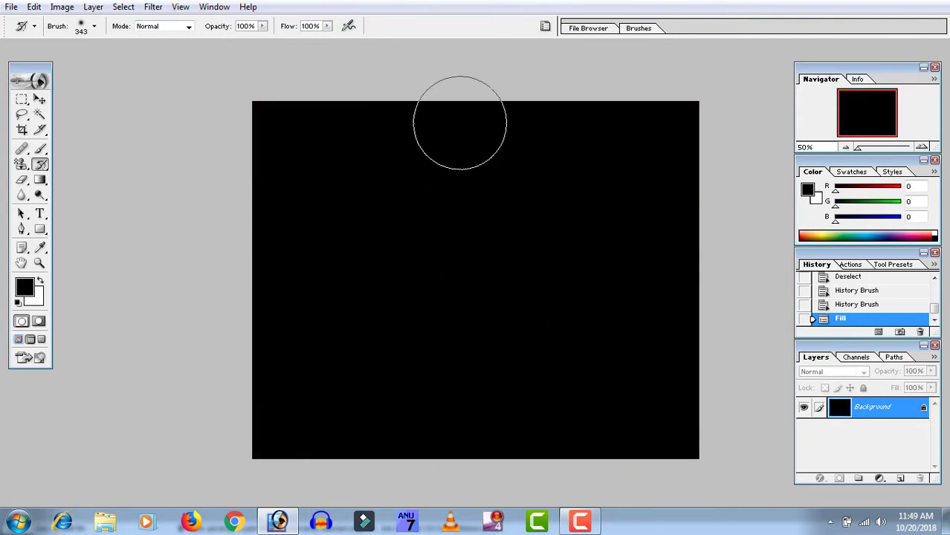
click(189, 26)
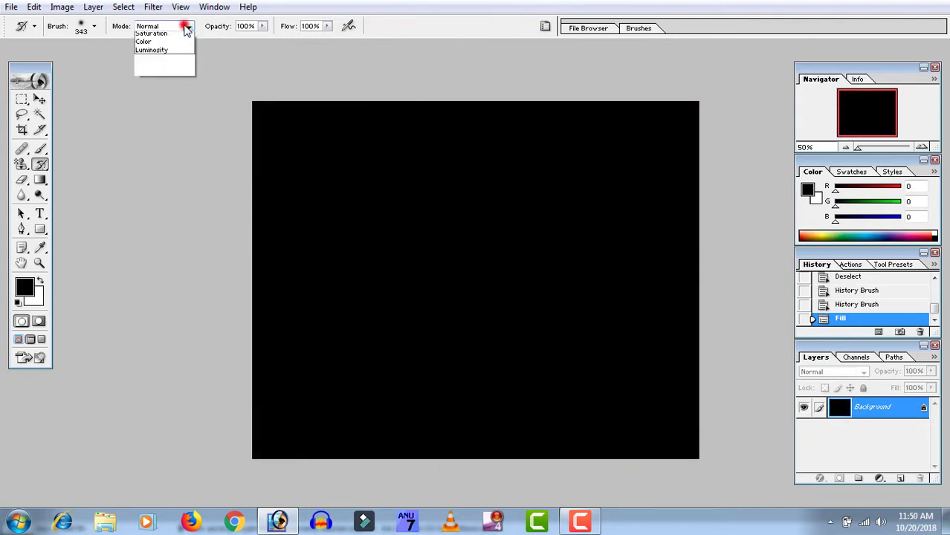
click(152, 262)
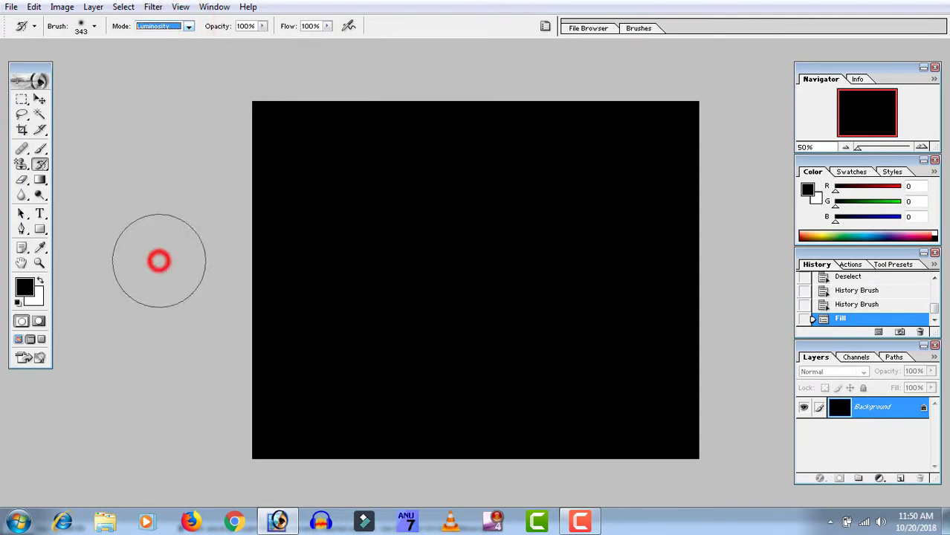
mouse_move(403, 179)
mouse_down()
mouse_move(458, 217)
mouse_move(583, 159)
mouse_move(589, 116)
mouse_move(578, 297)
mouse_move(634, 194)
mouse_move(592, 344)
mouse_move(520, 416)
mouse_move(617, 363)
mouse_move(745, 230)
mouse_move(716, 396)
mouse_up()
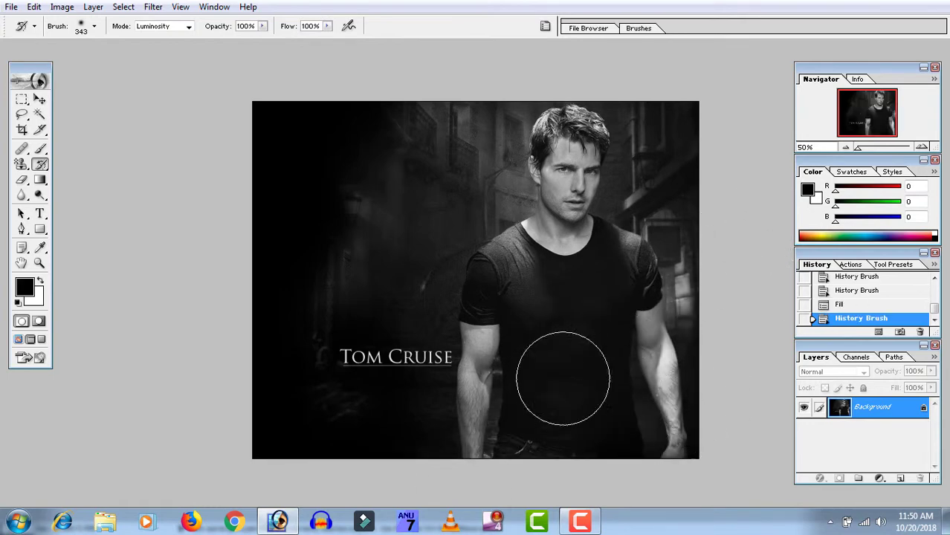
mouse_move(339, 322)
mouse_down()
mouse_move(393, 88)
mouse_move(433, 80)
mouse_move(291, 299)
mouse_move(289, 224)
mouse_move(306, 456)
mouse_up()
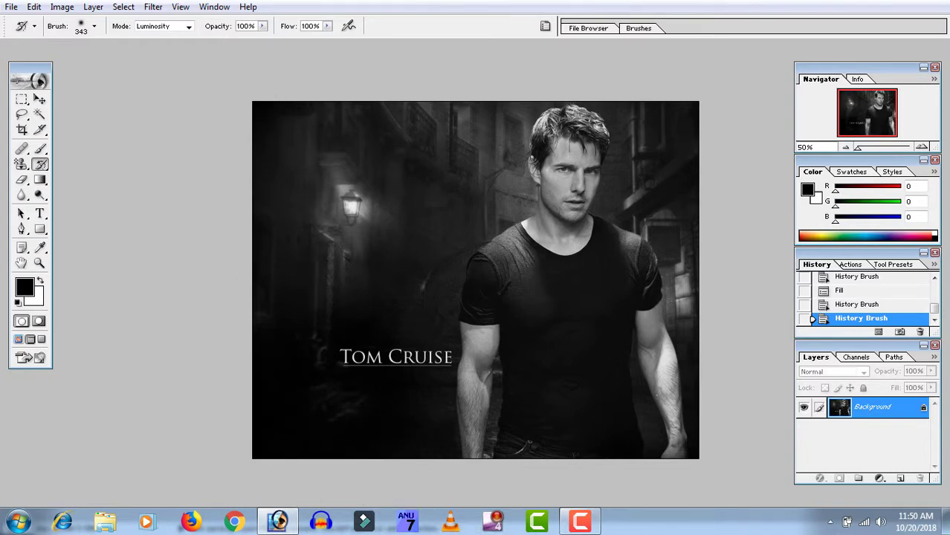
Undo the last two strokes and repaint the upper-left lamp and building detail
key(ctrl+z)
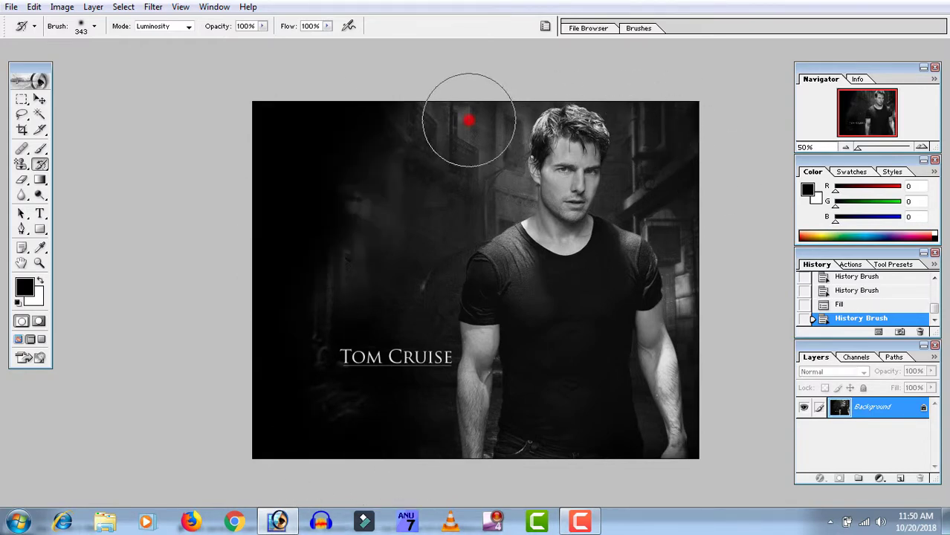
key(ctrl+z)
click(275, 137)
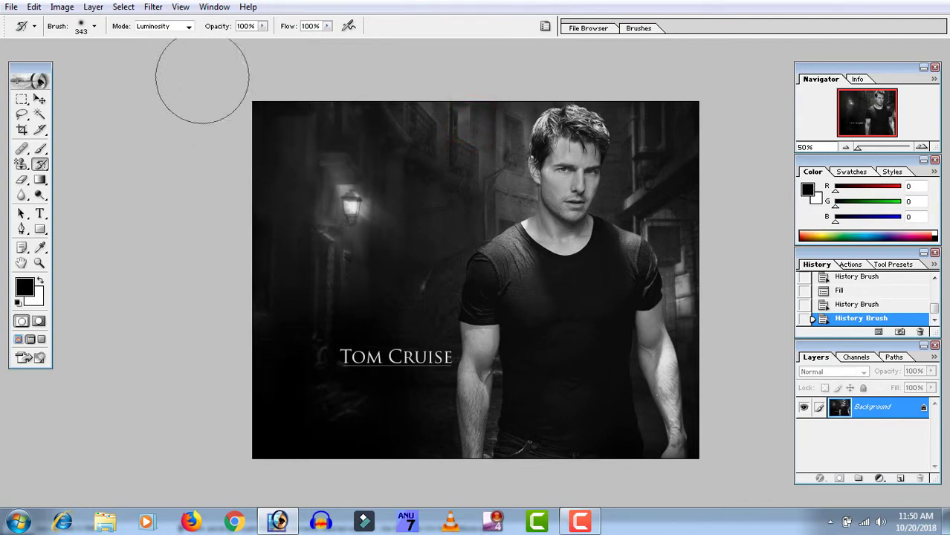
click(185, 26)
Set the History Brush to Normal mode and restore the original colour over the shirt
click(176, 37)
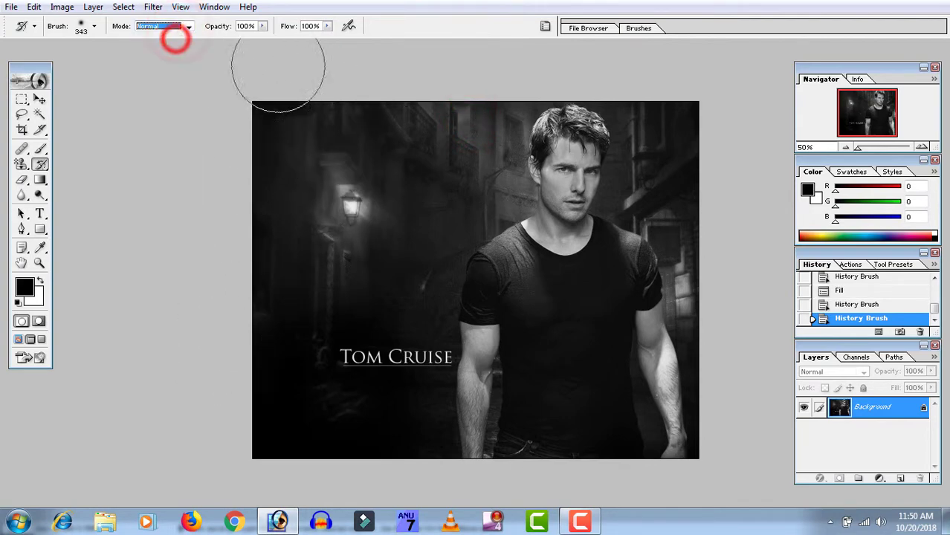
click(329, 106)
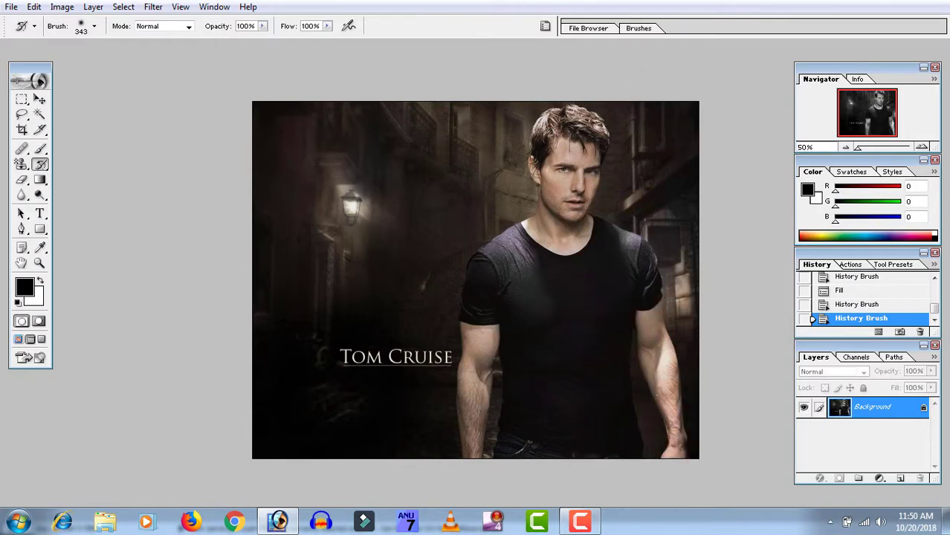
click(540, 289)
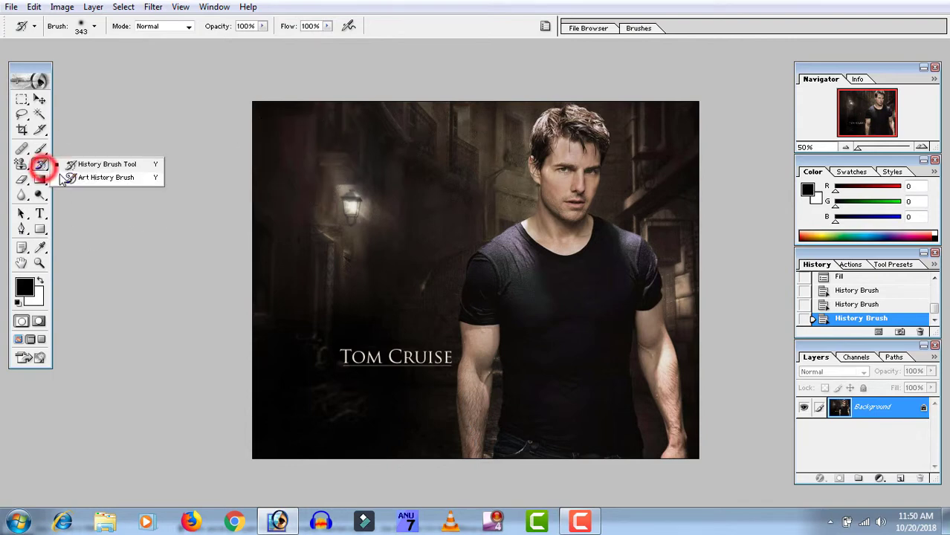
Select the Art History Brush, reduce it from 1800 px to 163 px, keeping Normal mode
drag(44, 170, 66, 178)
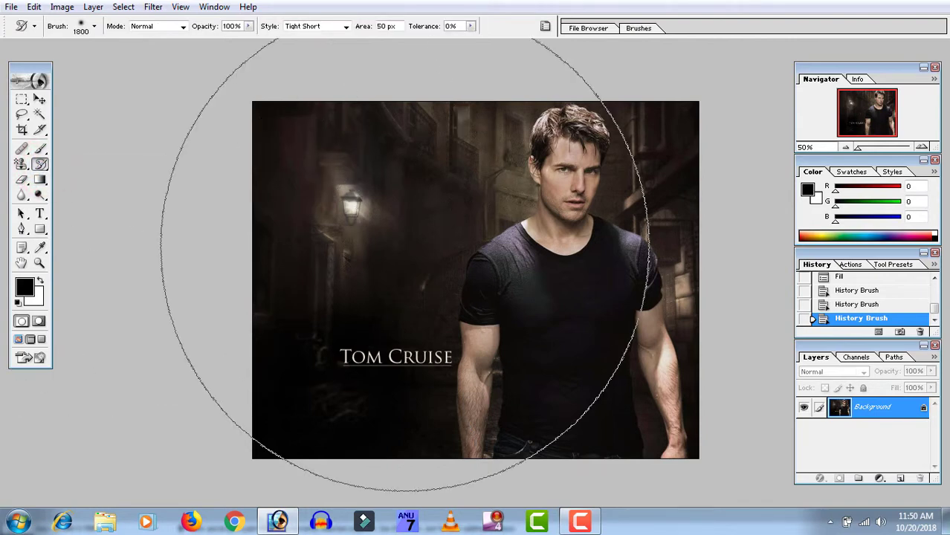
right_click(456, 236)
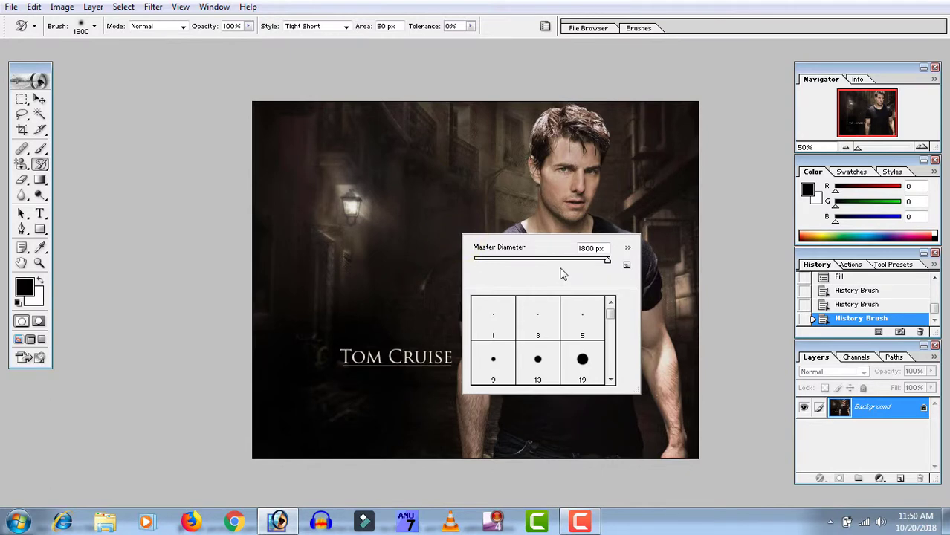
drag(547, 261, 536, 260)
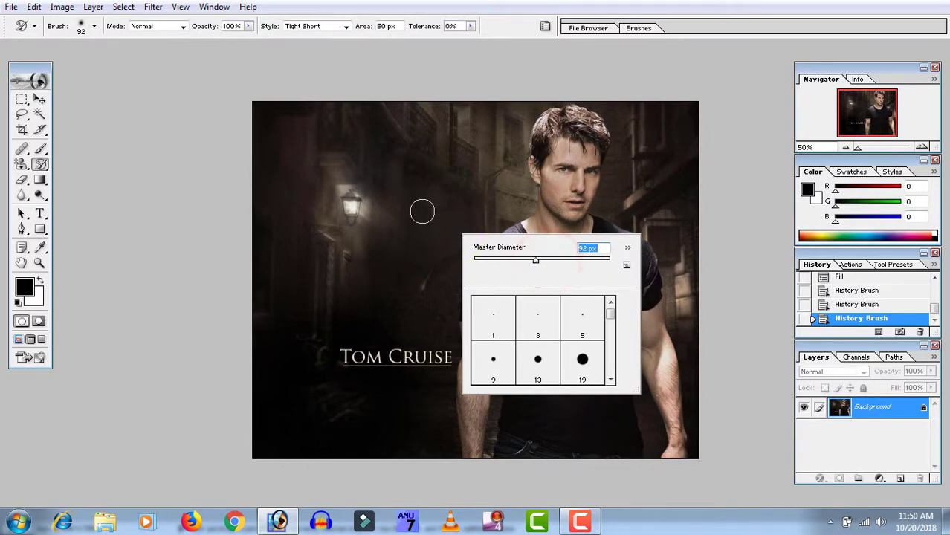
click(181, 27)
click(176, 33)
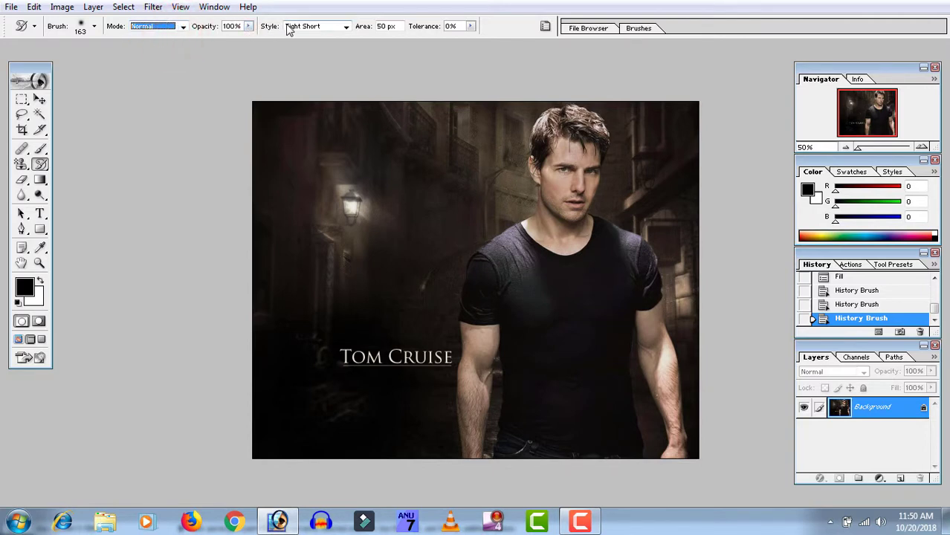
Smear strokes over the face and figure, then undo them
drag(548, 194, 558, 201)
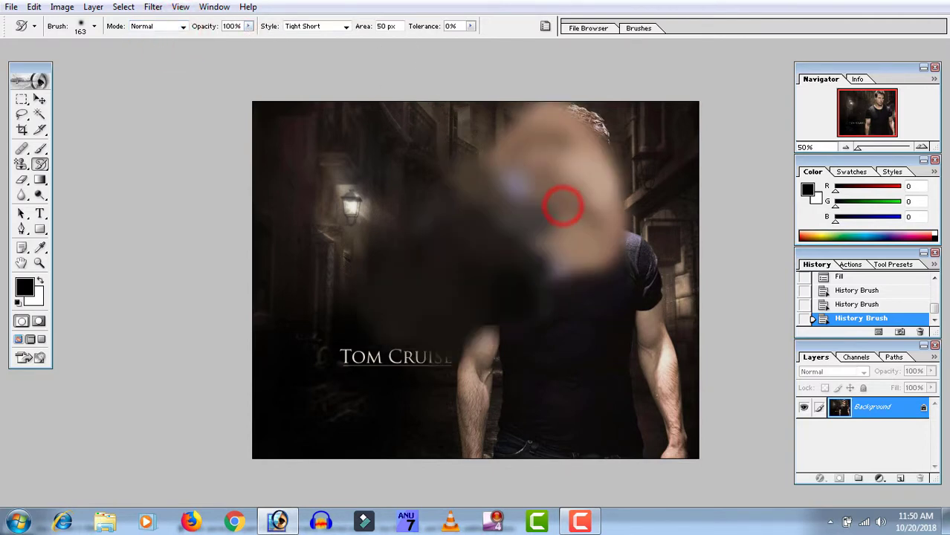
drag(513, 320, 341, 215)
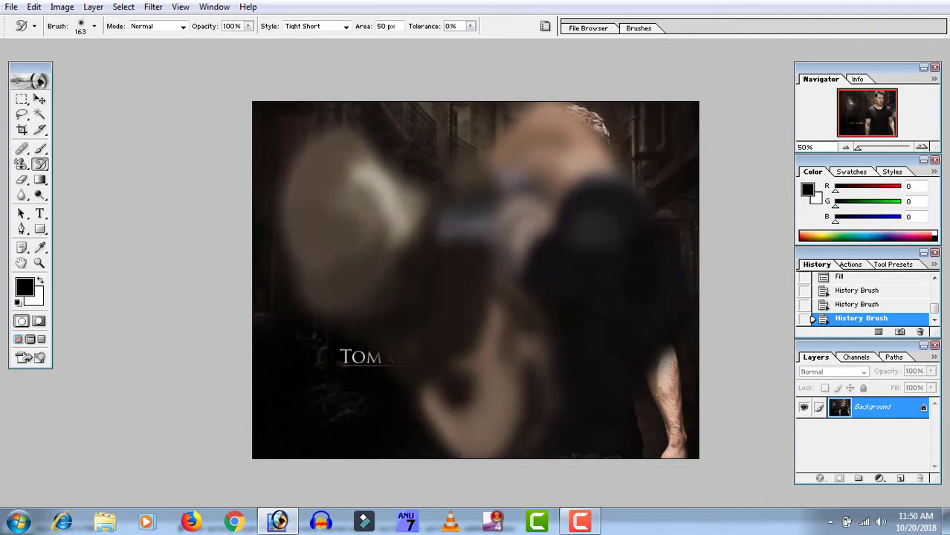
key(ctrl+z)
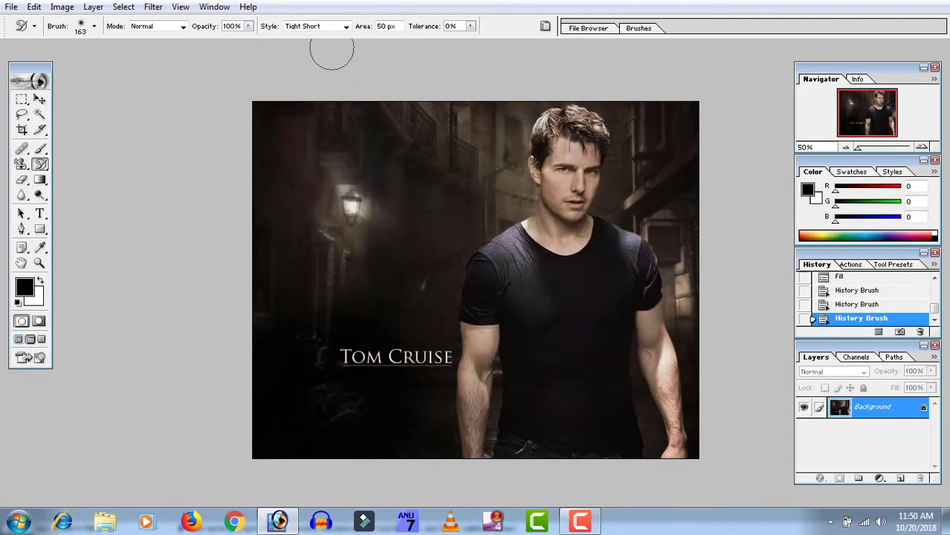
Paint a test stroke with the Loose Long style, then undo it
click(344, 26)
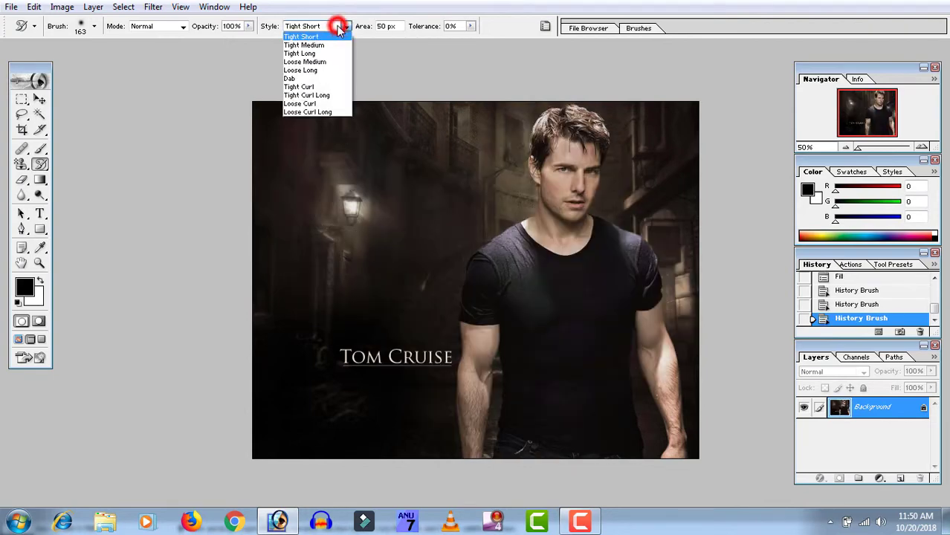
click(318, 70)
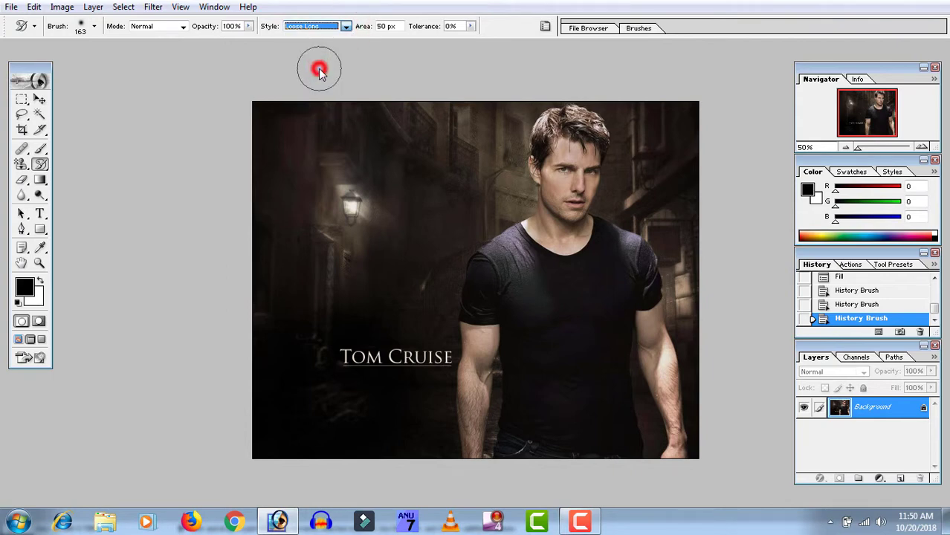
click(506, 246)
drag(506, 245, 445, 346)
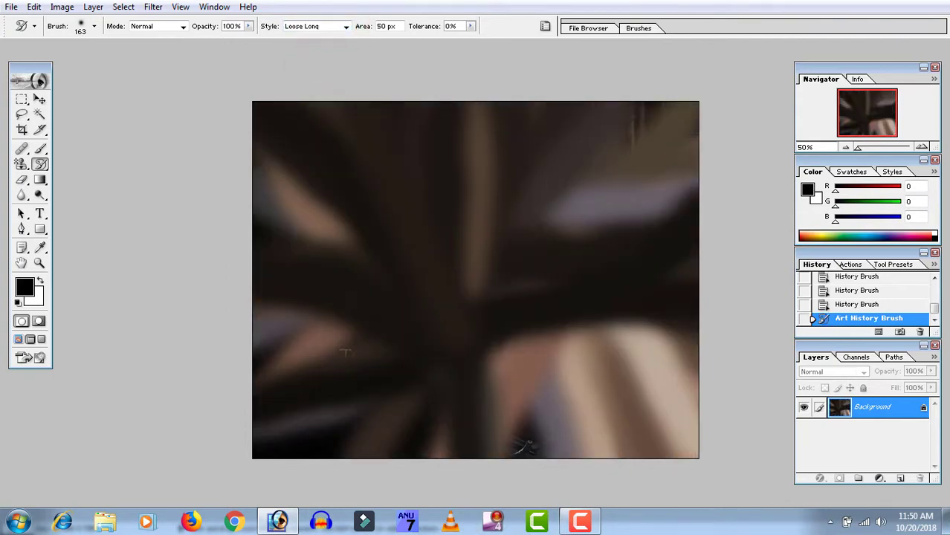
key(ctrl+z)
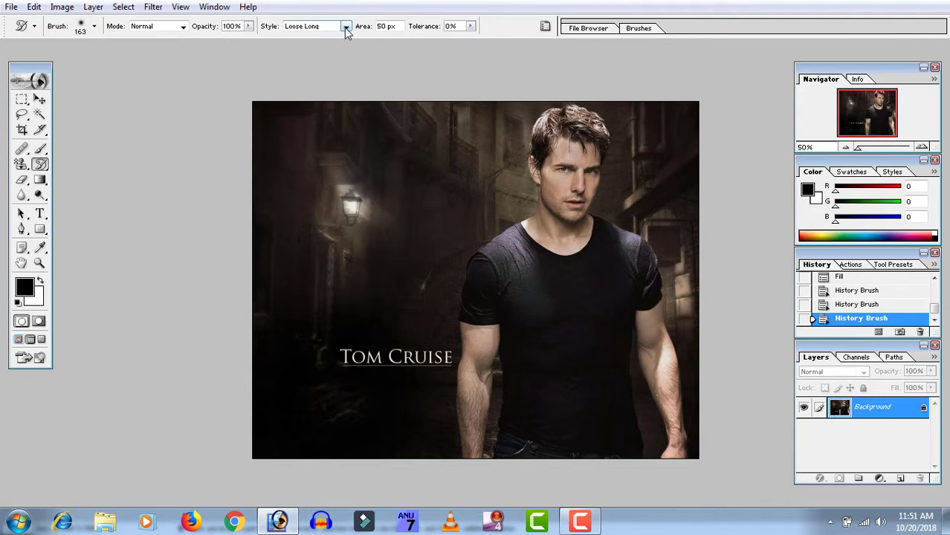
Dab a test stroke over the face with the Dab style, then undo it
click(346, 27)
click(323, 79)
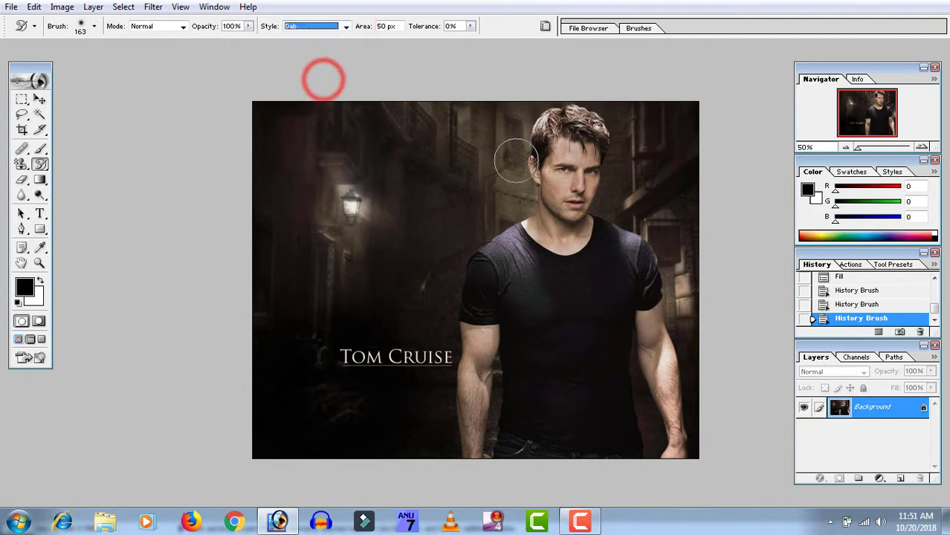
drag(569, 197, 521, 208)
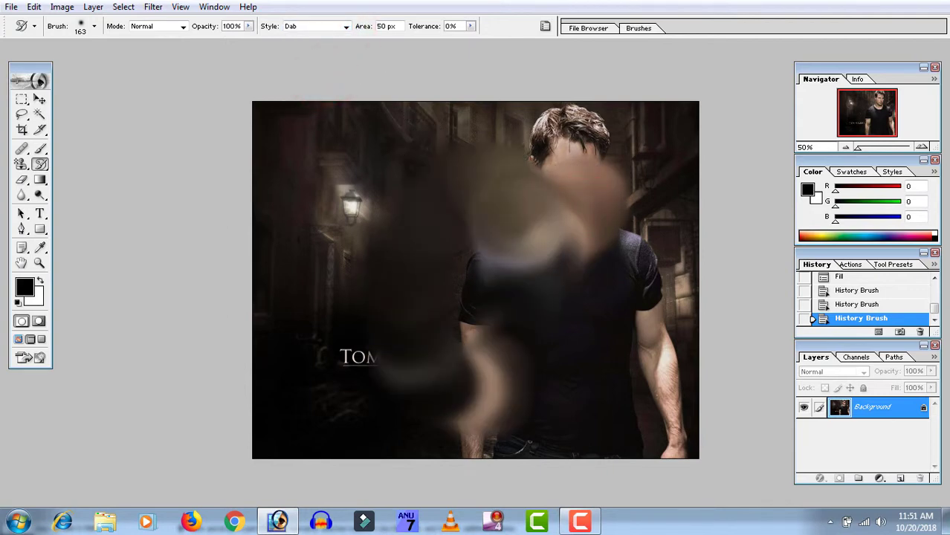
key(ctrl+z)
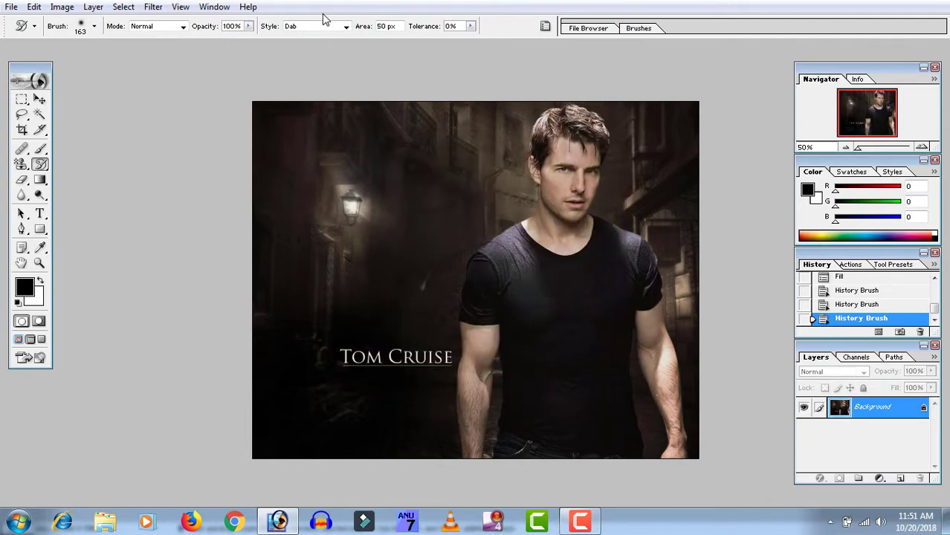
Paint a Tight Curl Long stroke with tolerance raised to 100%, then undo it
click(351, 27)
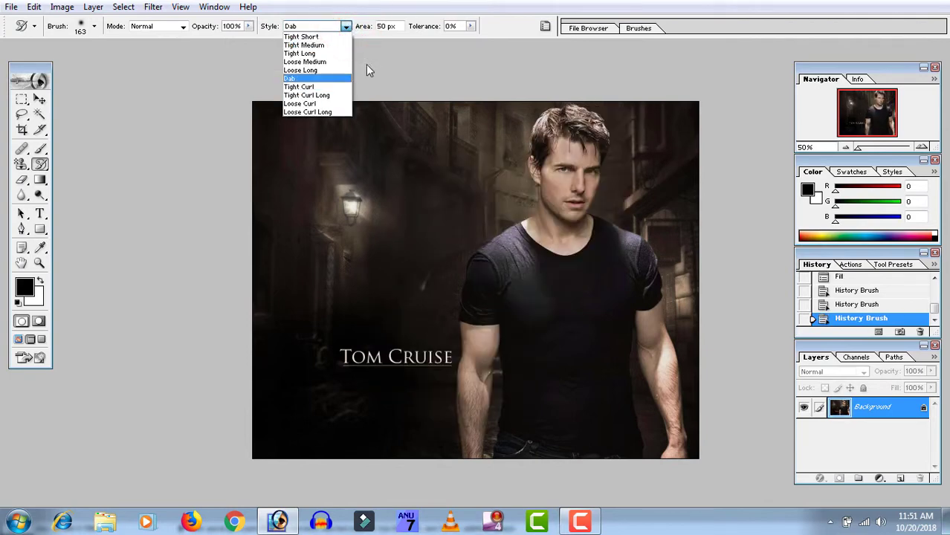
click(318, 94)
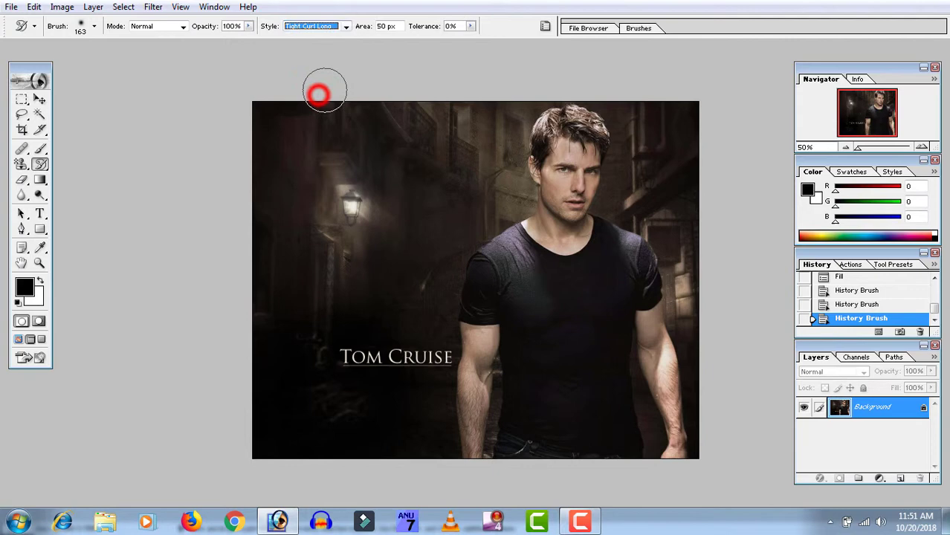
click(472, 26)
drag(468, 37, 539, 40)
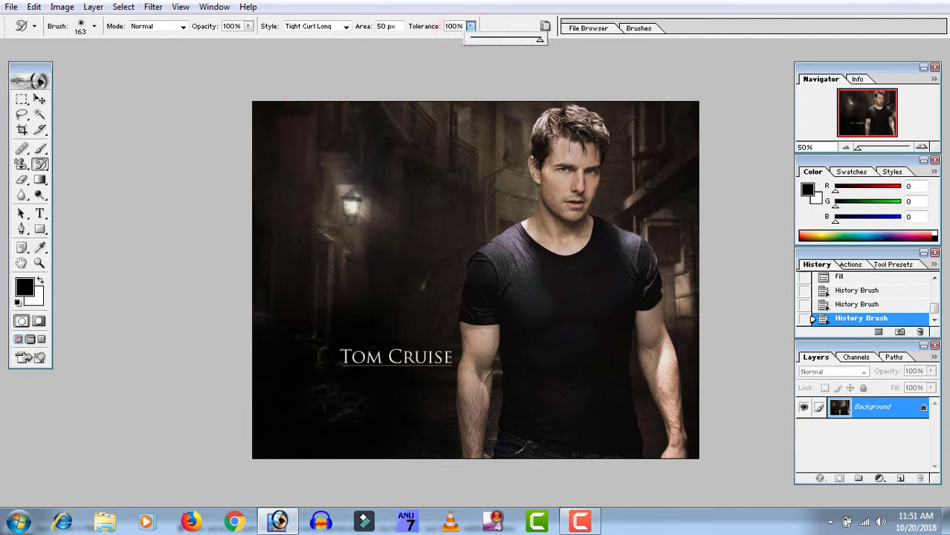
mouse_move(523, 156)
mouse_down()
mouse_move(525, 275)
mouse_move(350, 365)
mouse_move(348, 148)
mouse_up()
key(ctrl+z)
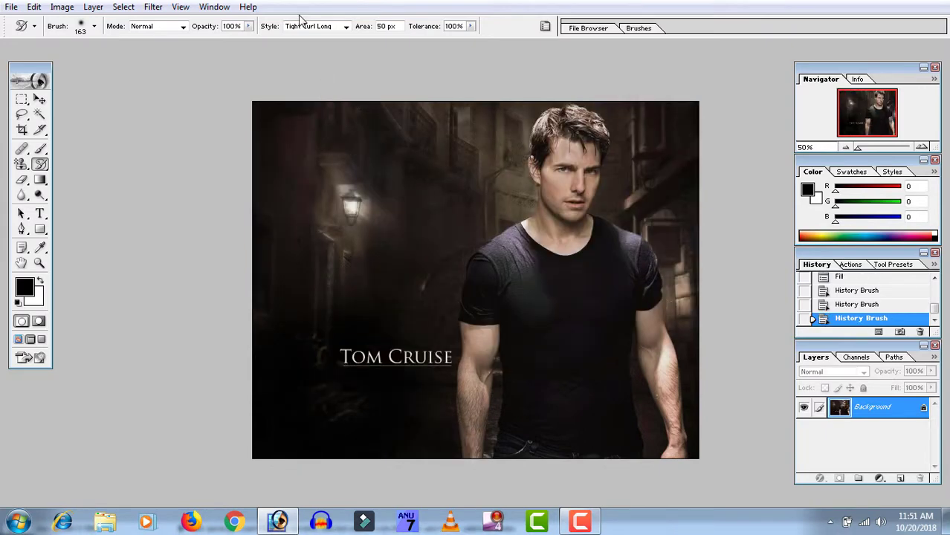
click(305, 26)
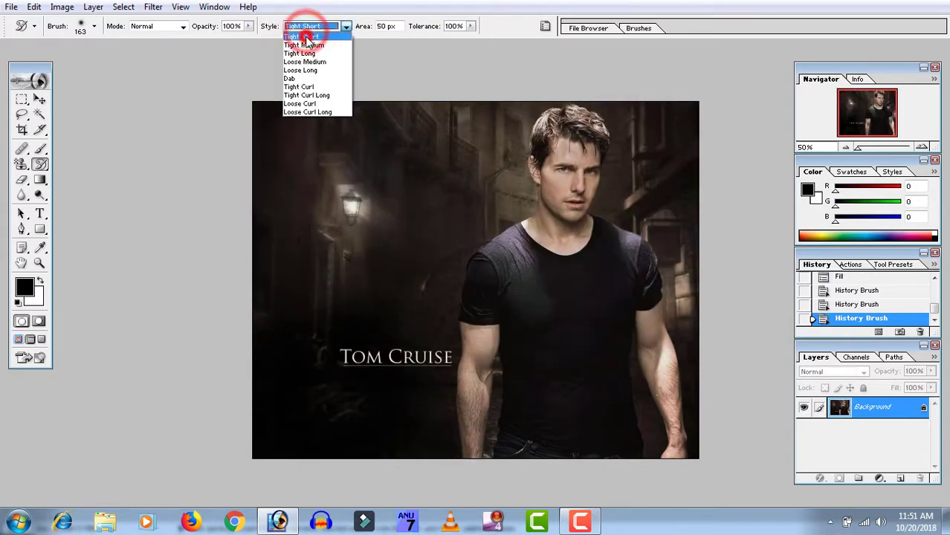
Switch the Art History Brush to Tight Short and smear the face and shirt into blurs
click(305, 37)
drag(468, 163, 467, 475)
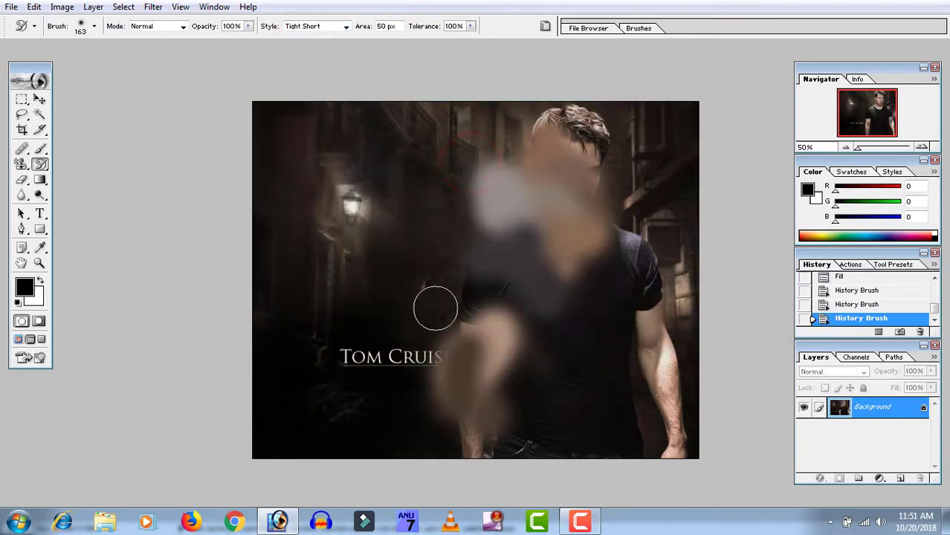
mouse_move(438, 268)
mouse_down()
mouse_move(425, 261)
mouse_move(442, 337)
mouse_up()
Smudge around the lamp, then set Tolerance to 0% and sweep a stroke across the lamp and upper right
click(536, 47)
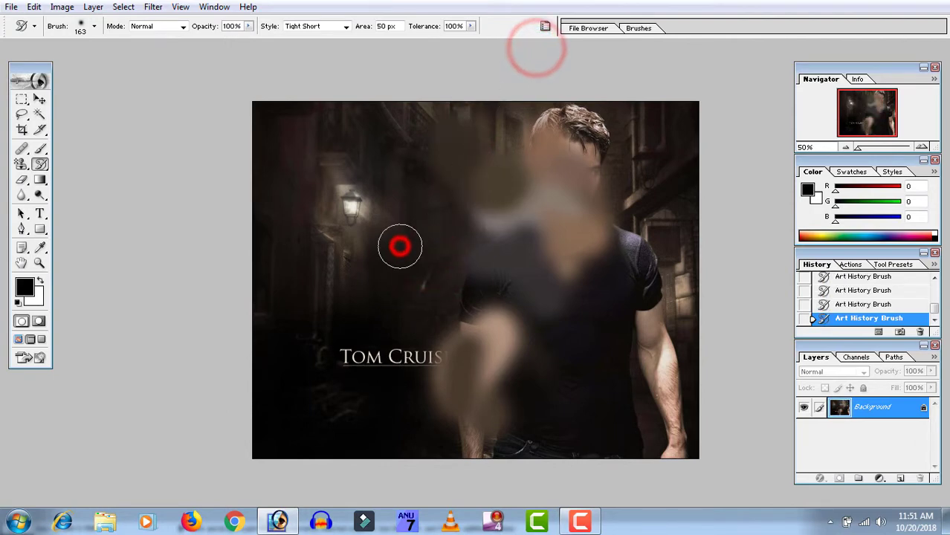
drag(343, 308, 371, 206)
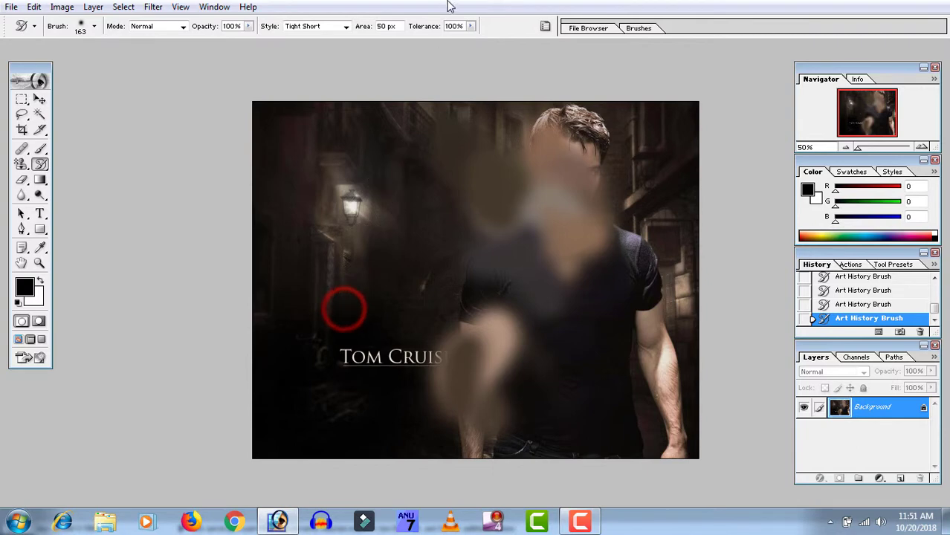
drag(470, 26, 379, 58)
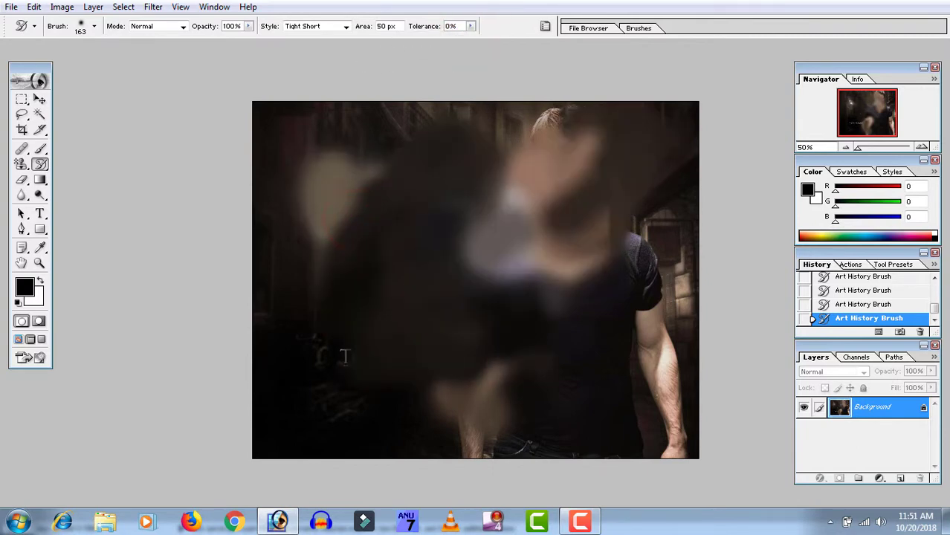
drag(354, 214, 628, 173)
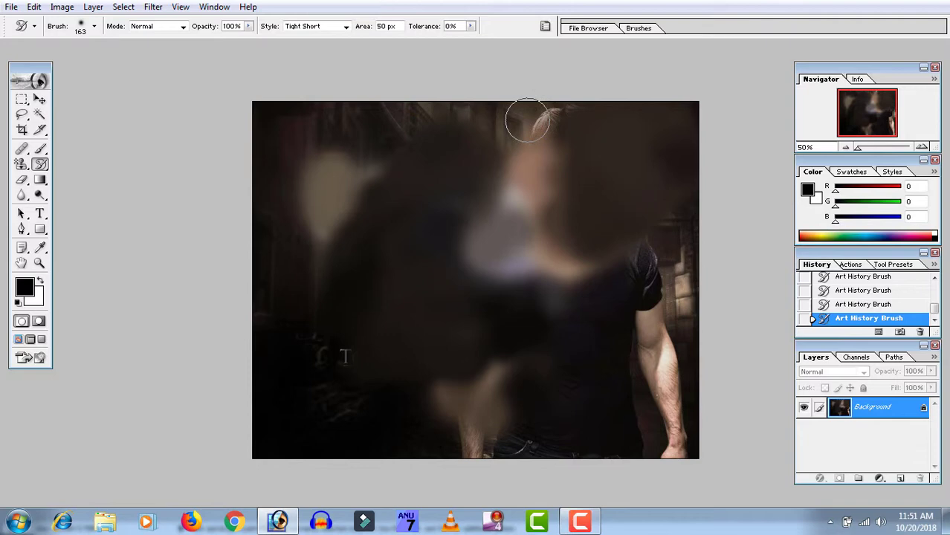